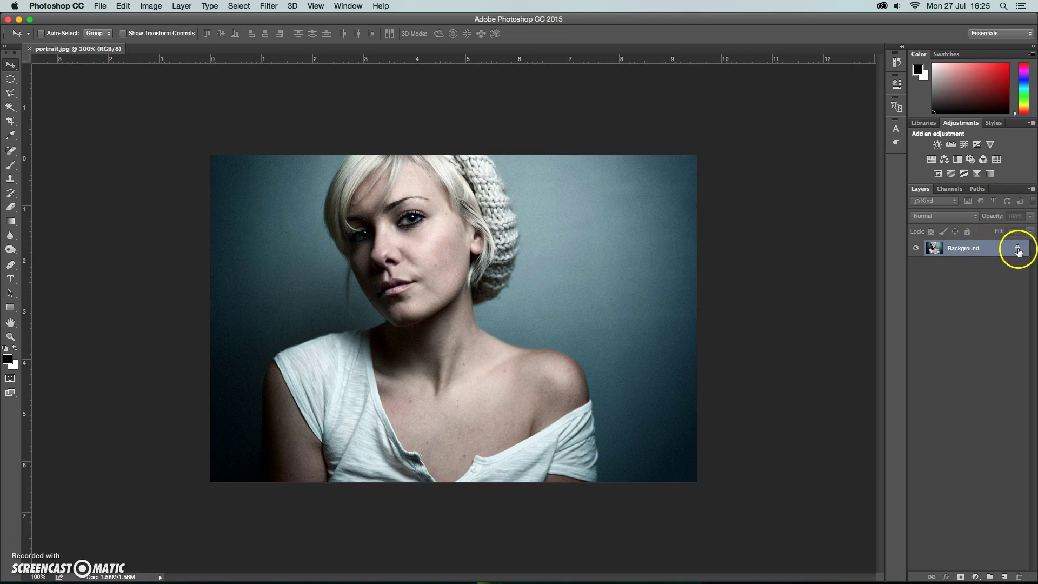
Unlock the Background layer of portrait.jpg, converting it to an editable Layer 0.
click(1019, 249)
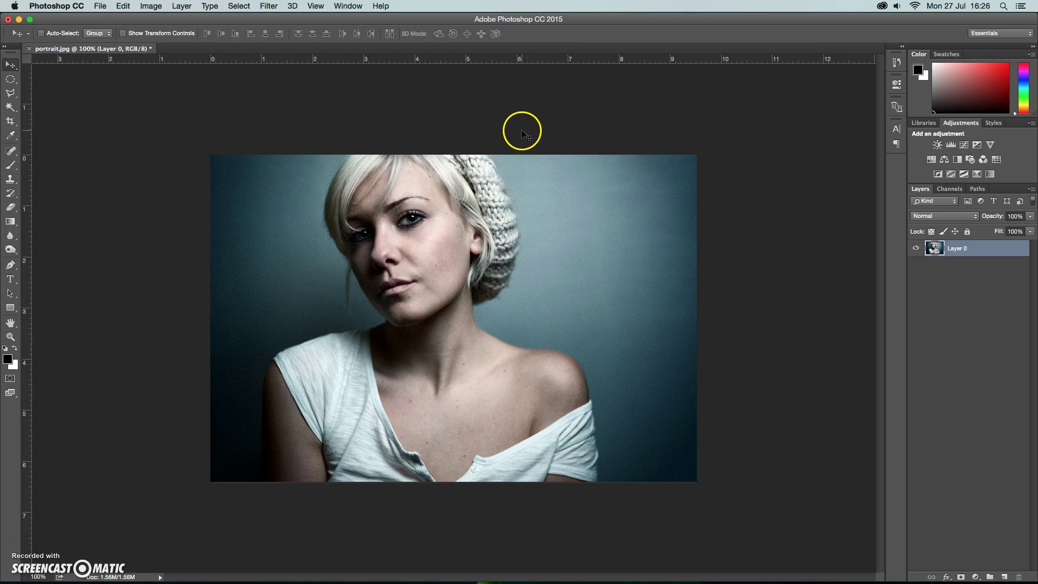
Apply a Lighting Effects filter with one infinite light at intensity 90 to Layer 0, angling its direction.
click(271, 7)
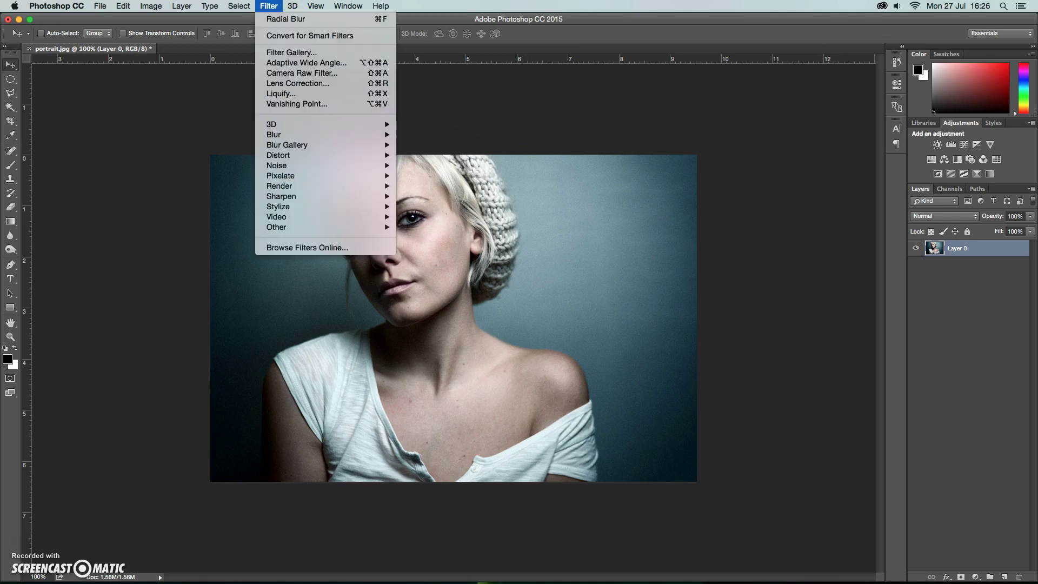
mouse_move(292, 186)
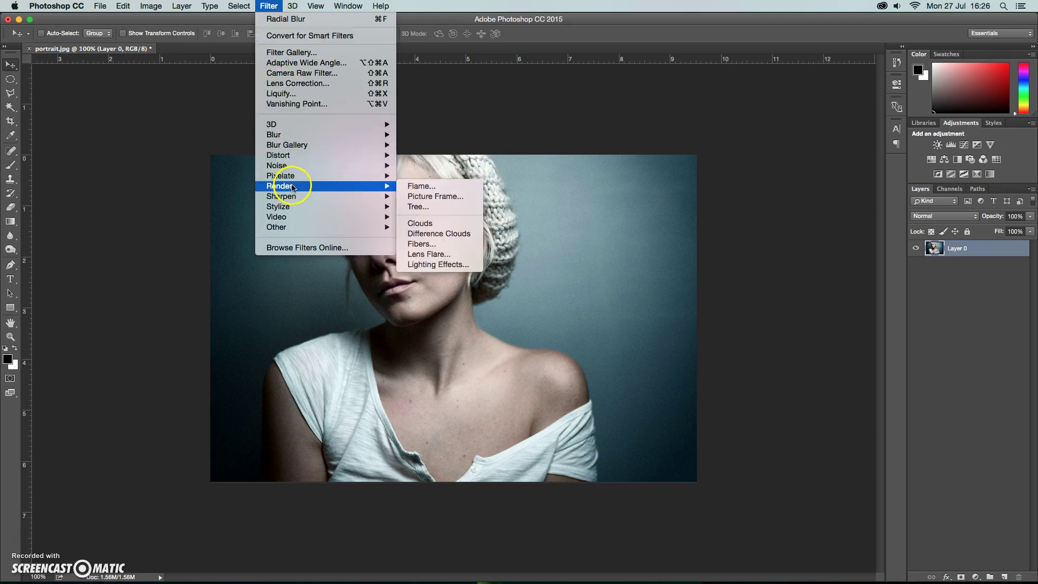
click(435, 265)
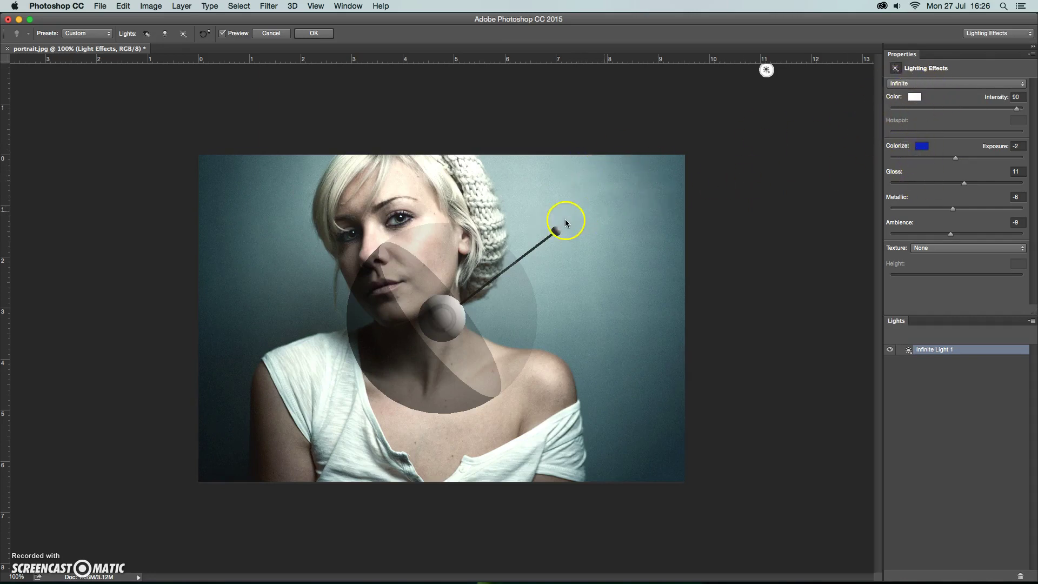
mouse_move(560, 230)
mouse_down()
mouse_move(575, 206)
mouse_move(551, 240)
mouse_up()
click(315, 34)
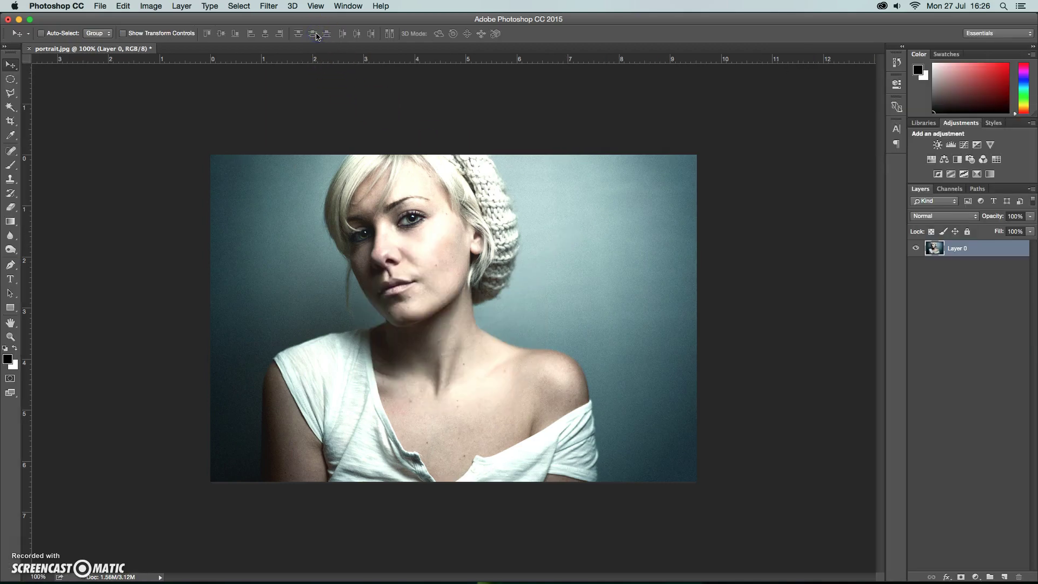
Duplicate Layer 0 and give the copy a Gaussian Blur of radius 33.1.
drag(985, 246, 1003, 575)
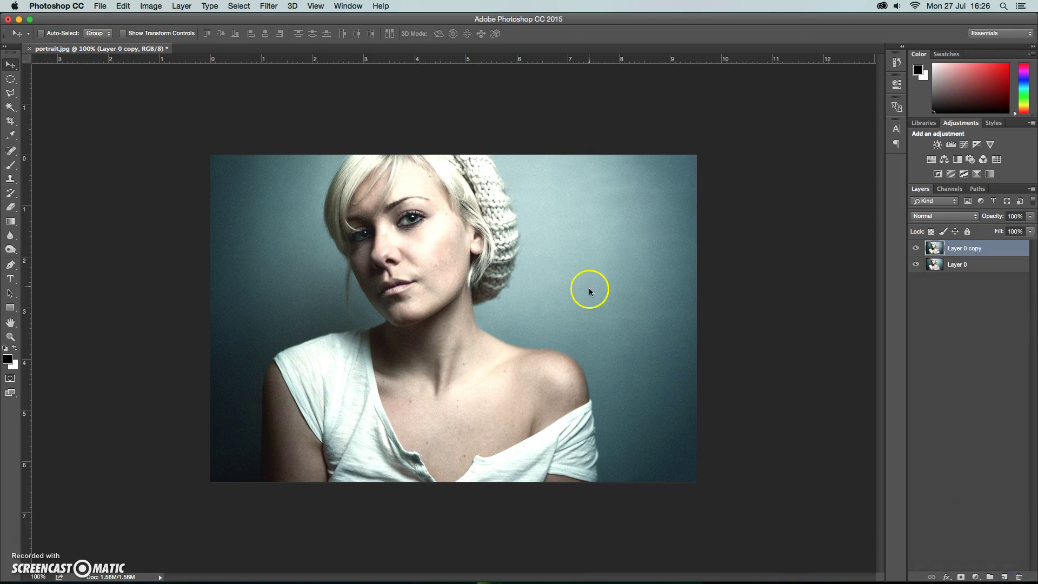
click(268, 6)
mouse_move(279, 136)
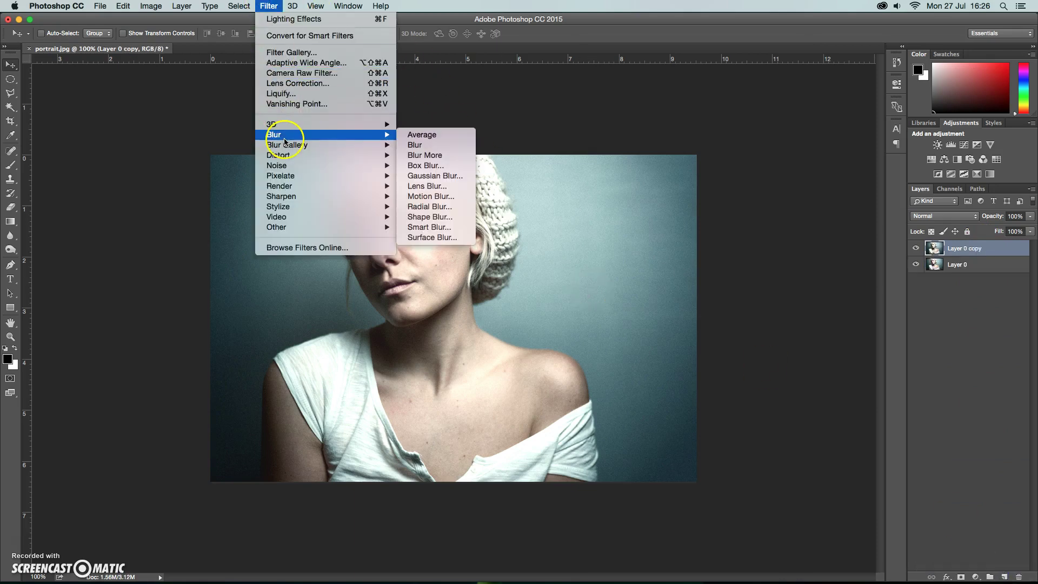
click(433, 176)
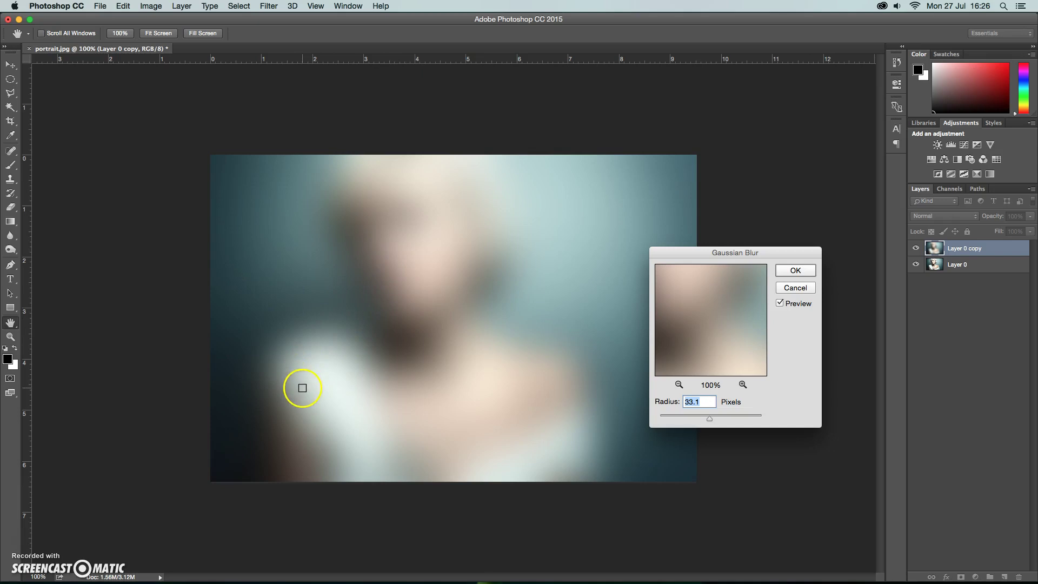
click(795, 270)
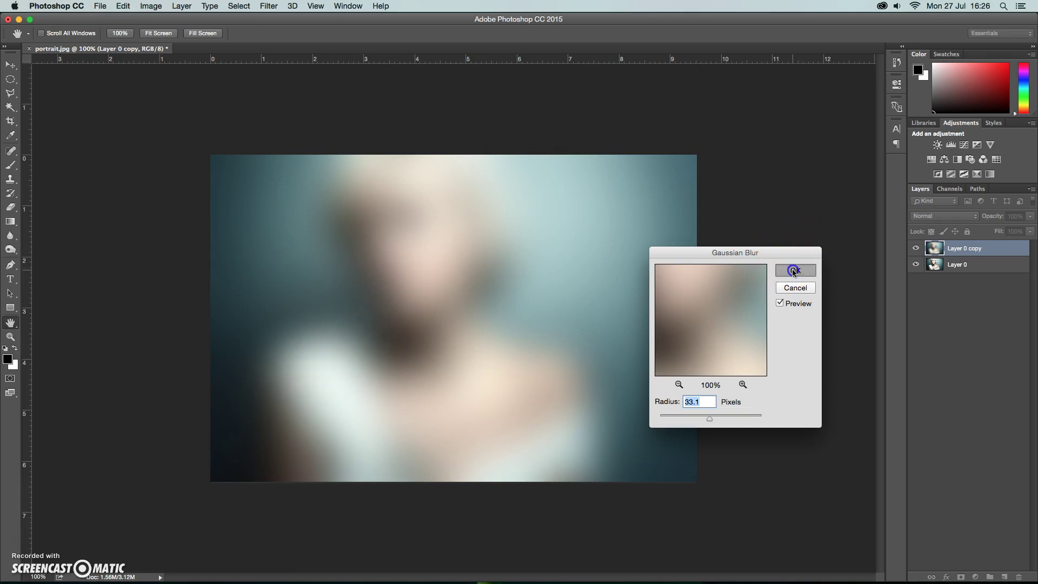
Blend the blurred copy as Soft Light, compare it on and off, then duplicate it as Layer 0 copy 2.
click(952, 216)
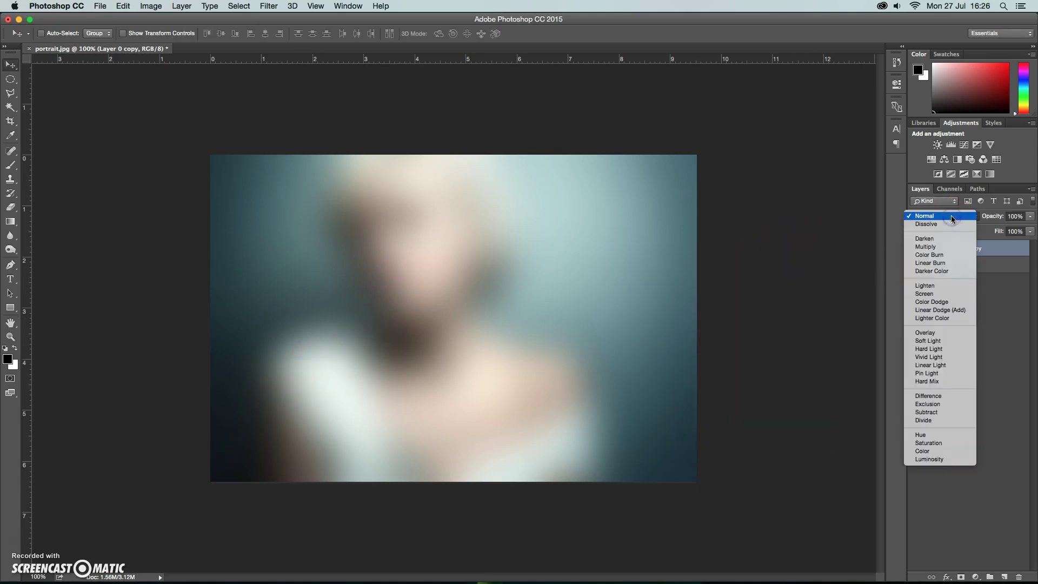
click(941, 340)
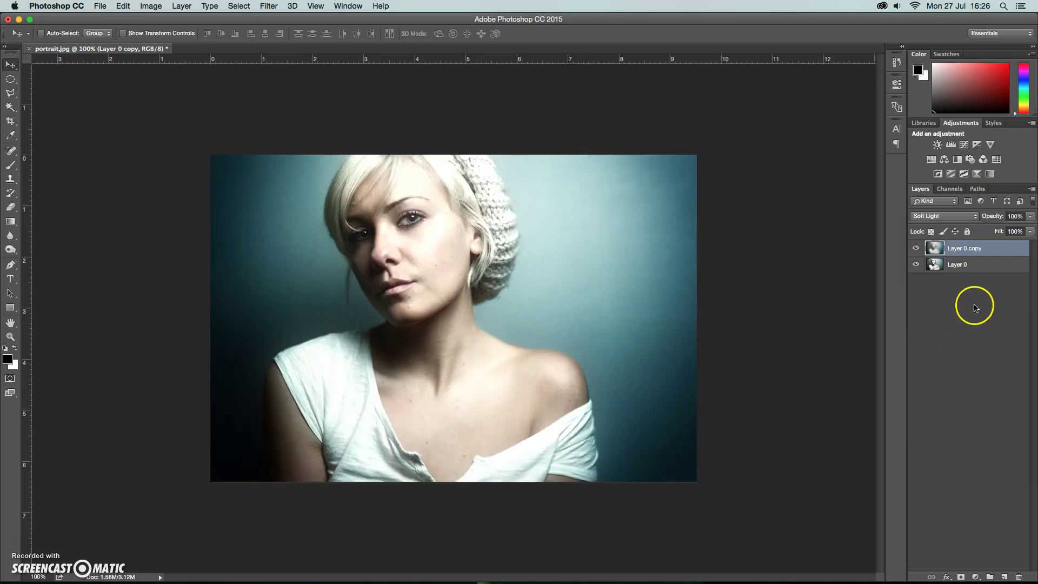
click(917, 249)
click(917, 250)
drag(992, 247, 1005, 577)
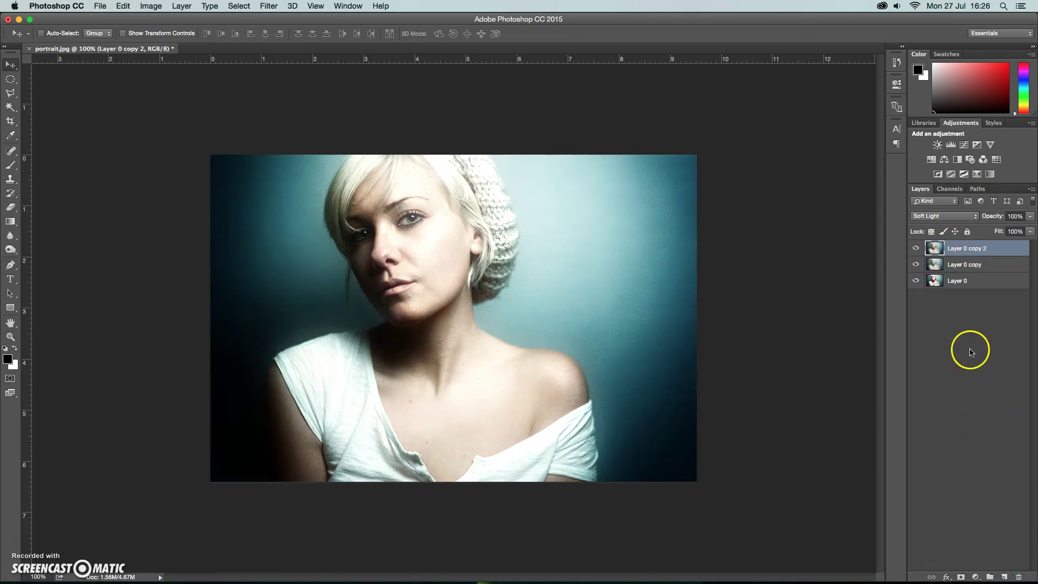
Set Layer 0 copy 2 to Screen blending at 45% opacity.
click(947, 216)
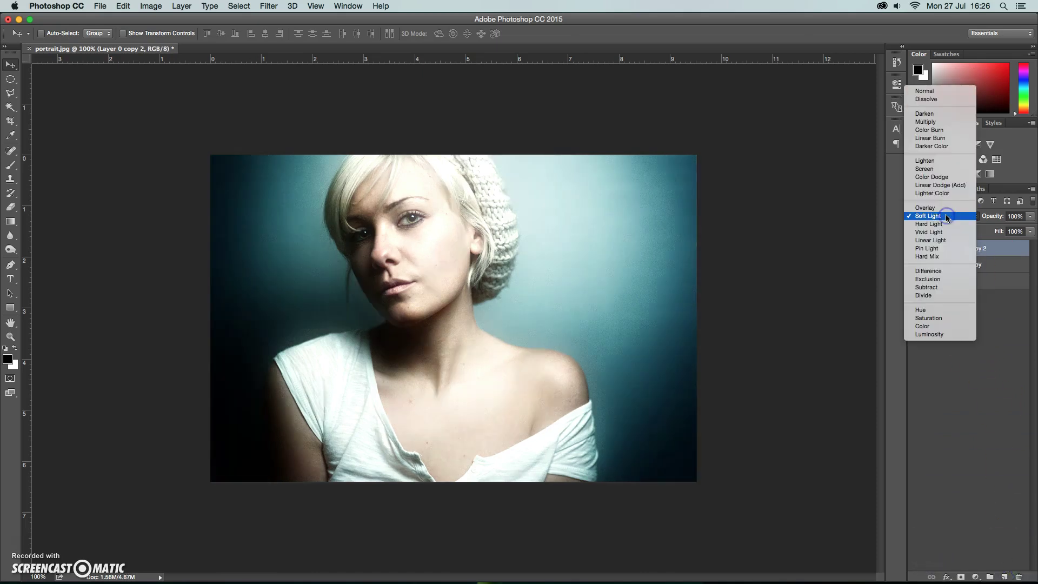
click(933, 172)
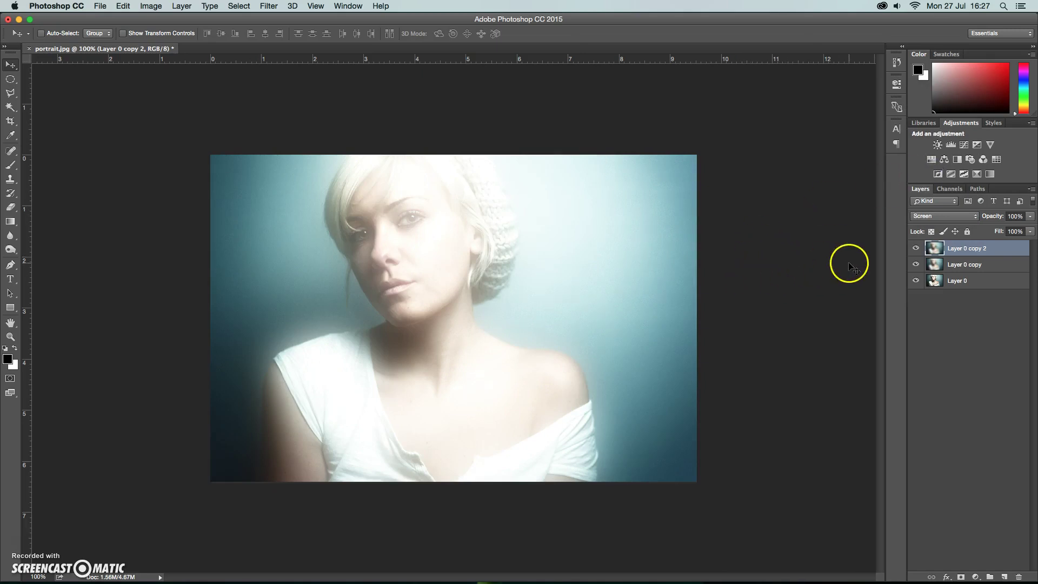
click(1031, 216)
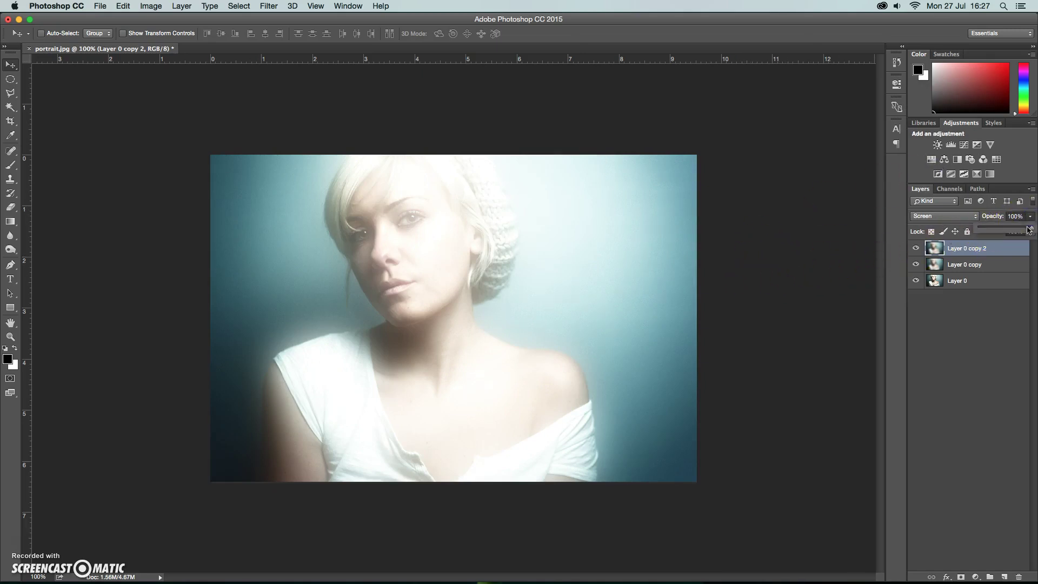
drag(1009, 230, 1004, 230)
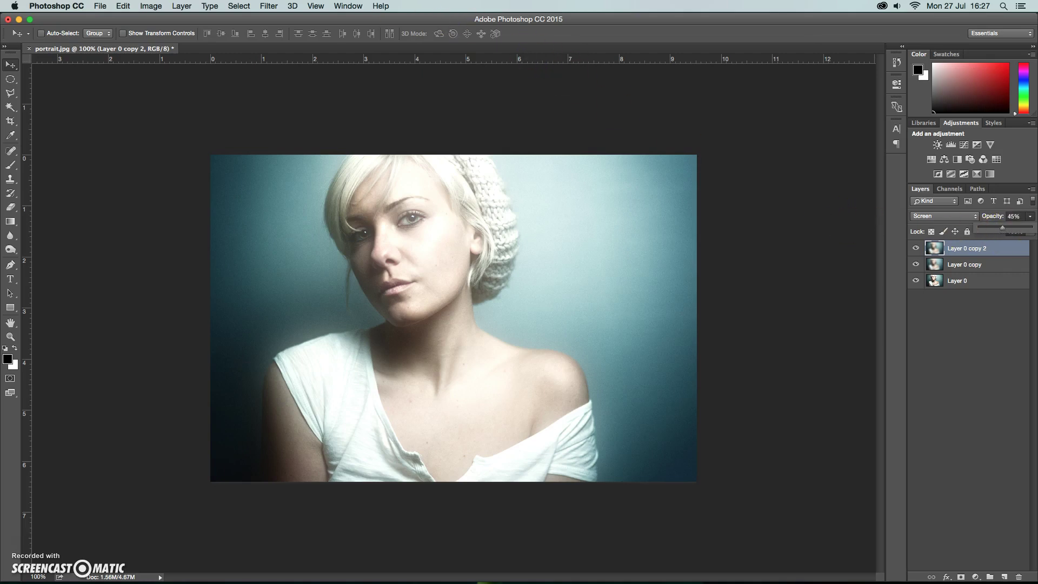
Add a 50-300mm Zoom lens flare at 108% brightness to Layer 0 copy 2.
click(268, 6)
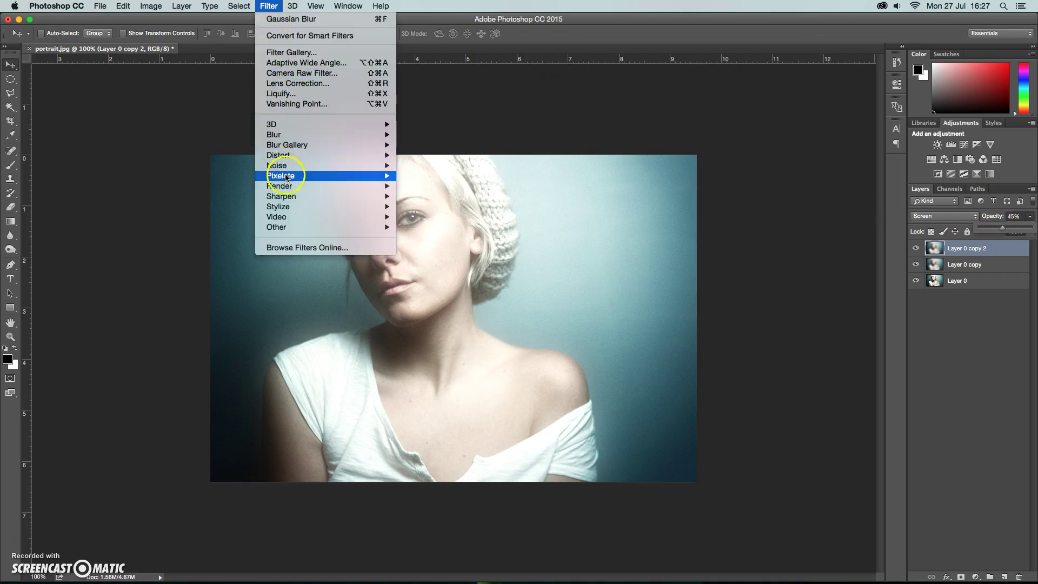
mouse_move(348, 186)
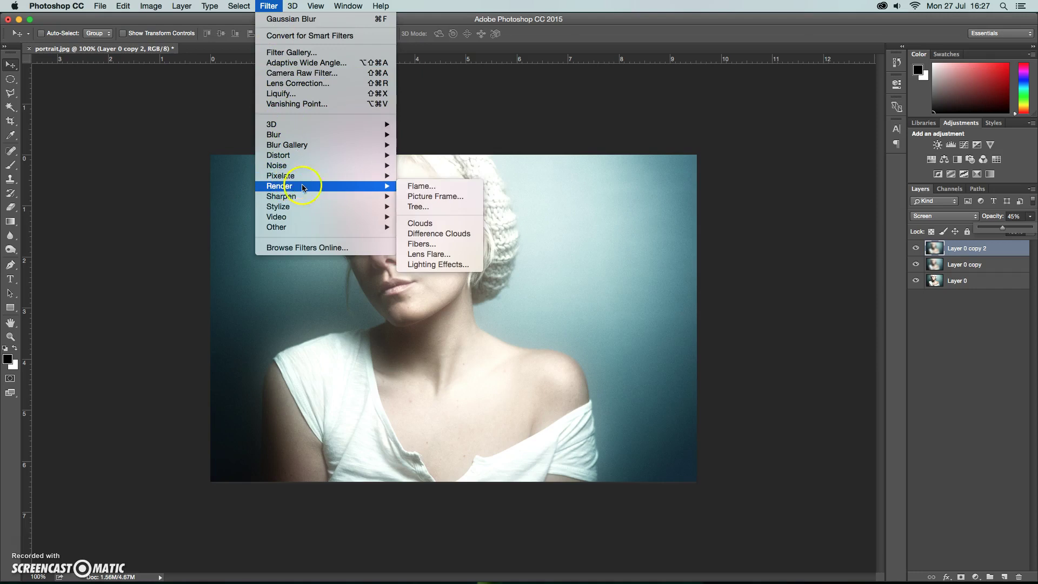
click(443, 259)
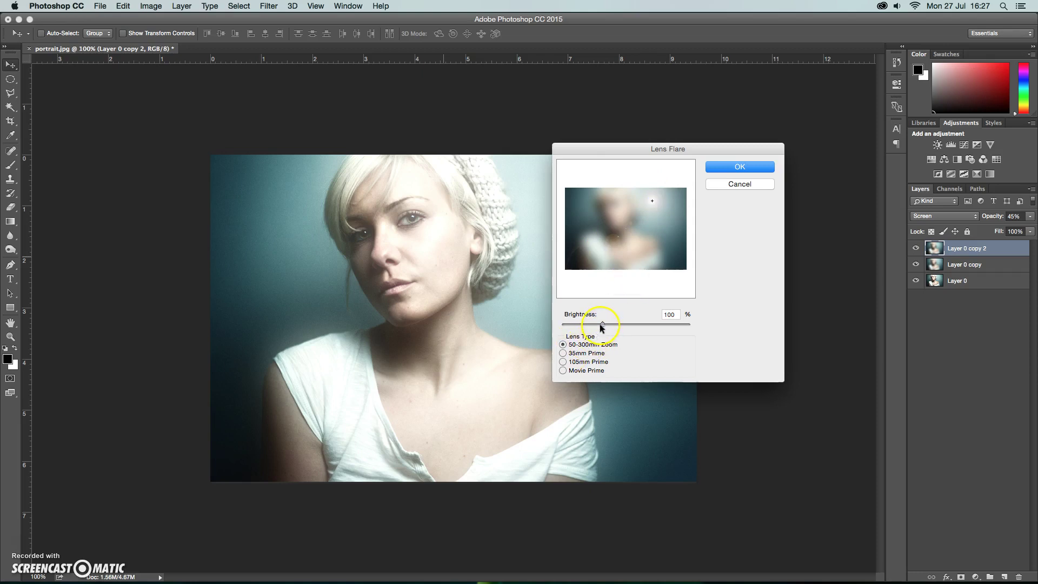
drag(601, 323, 597, 325)
drag(640, 151, 656, 197)
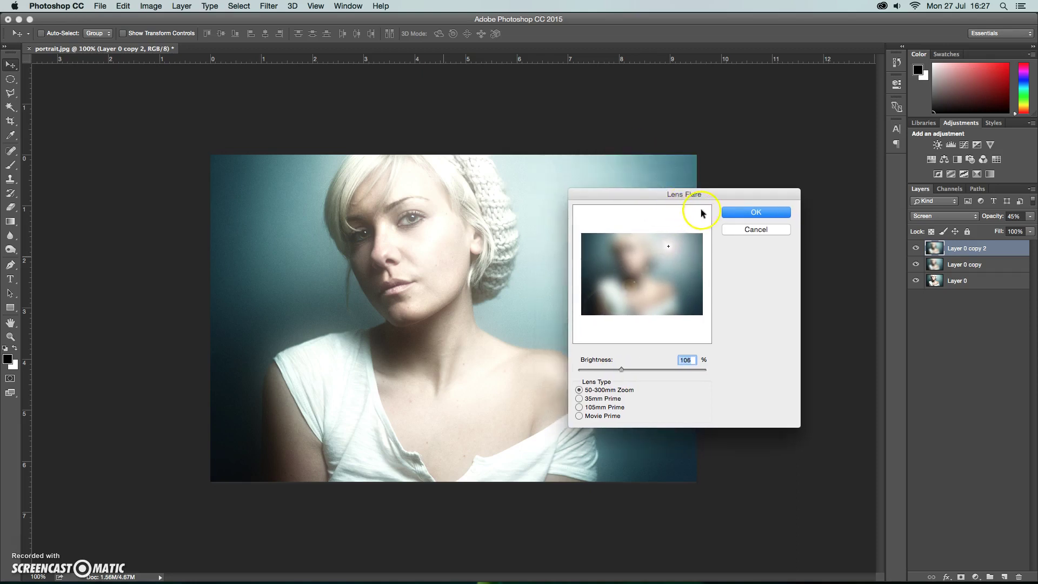
click(744, 214)
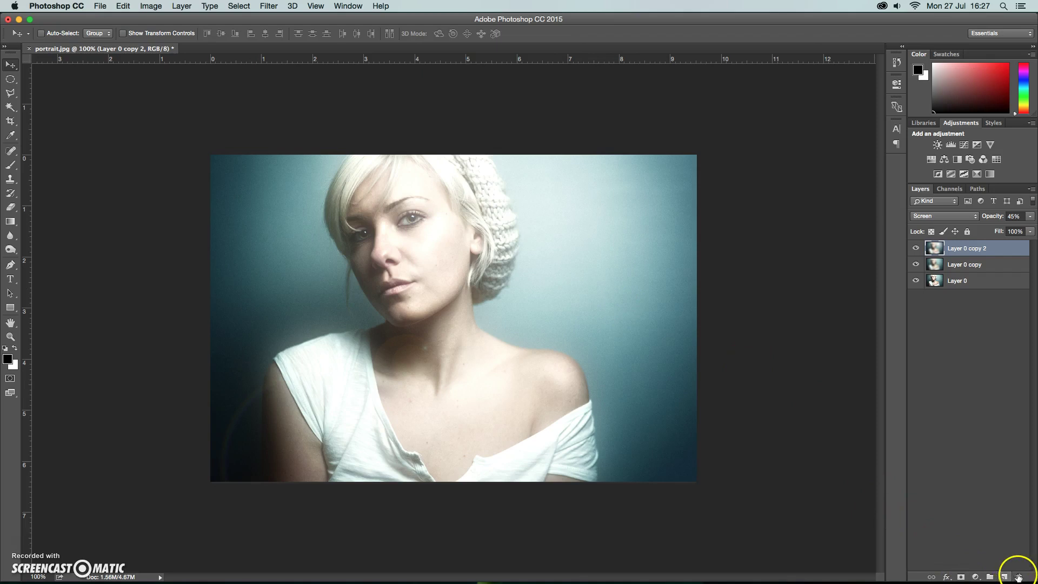
Add a new Layer 1 and set up a white Brush, undoing a stray black dot.
click(1006, 577)
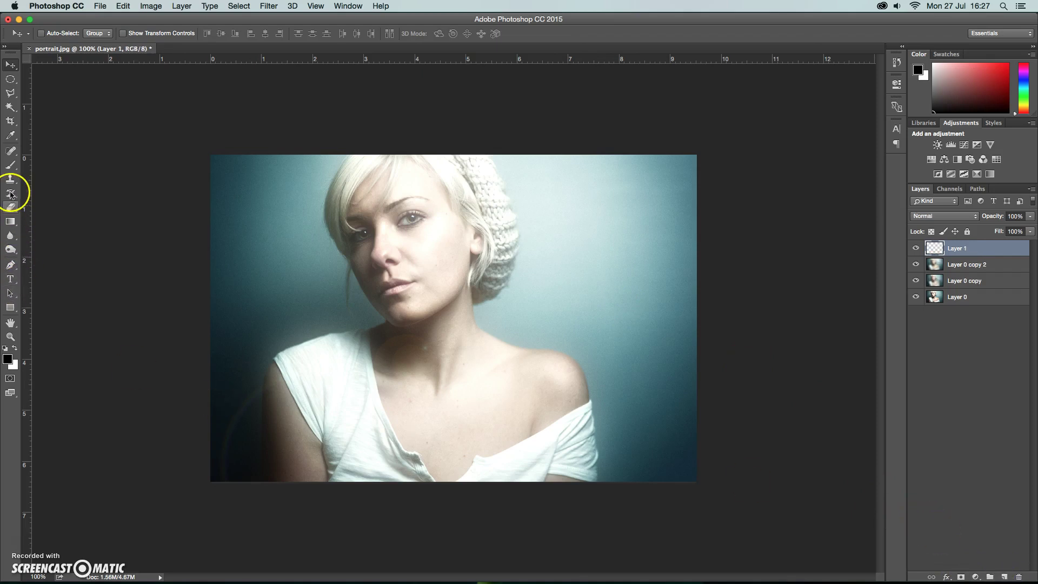
click(10, 166)
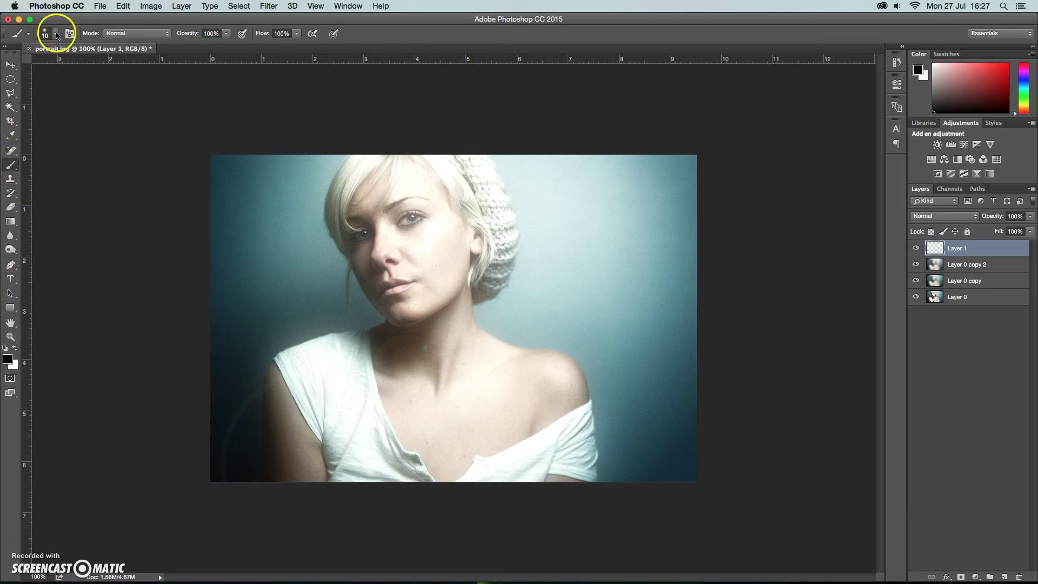
click(51, 33)
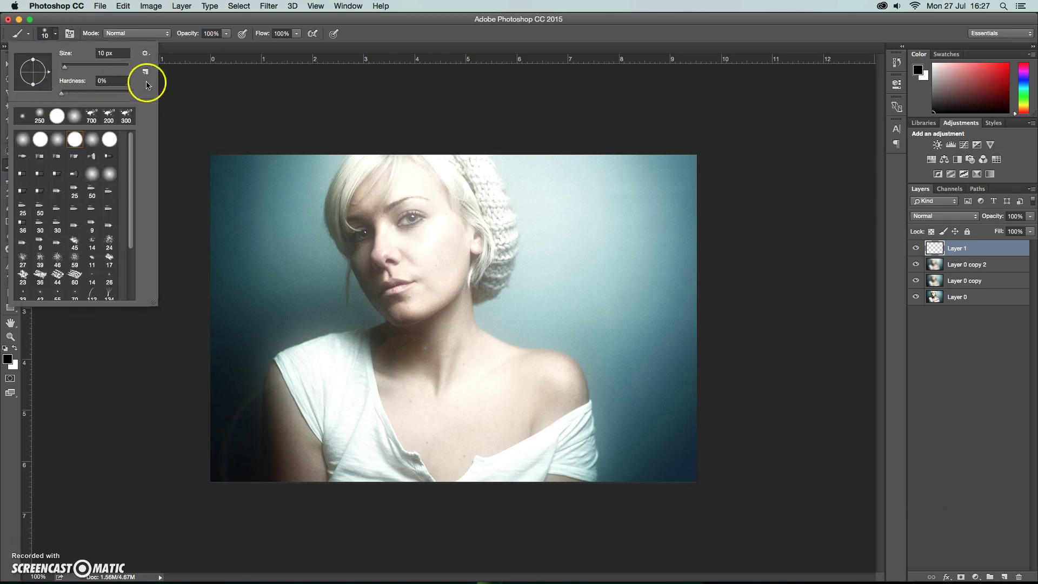
click(185, 93)
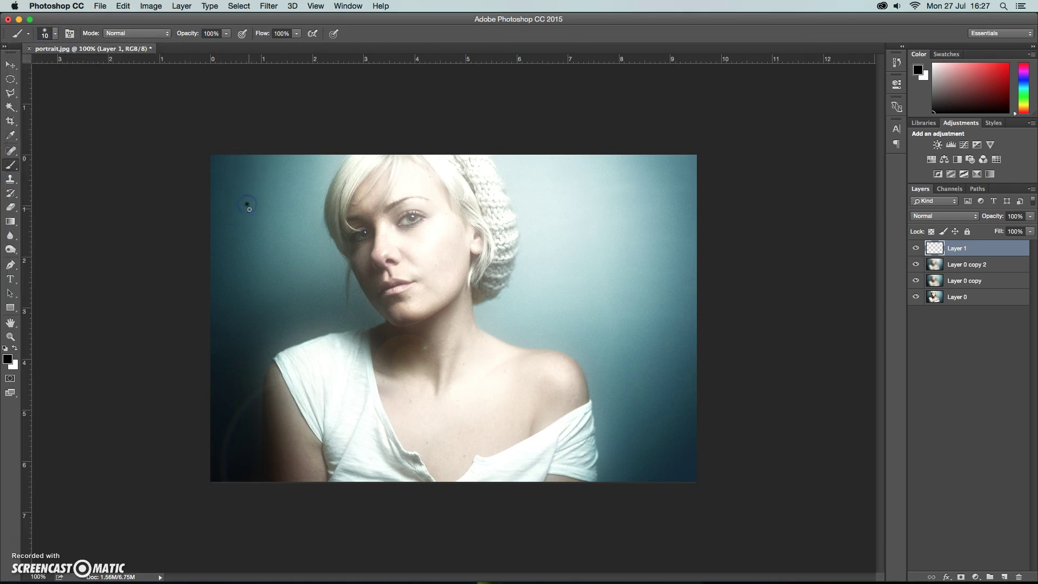
click(126, 6)
click(135, 18)
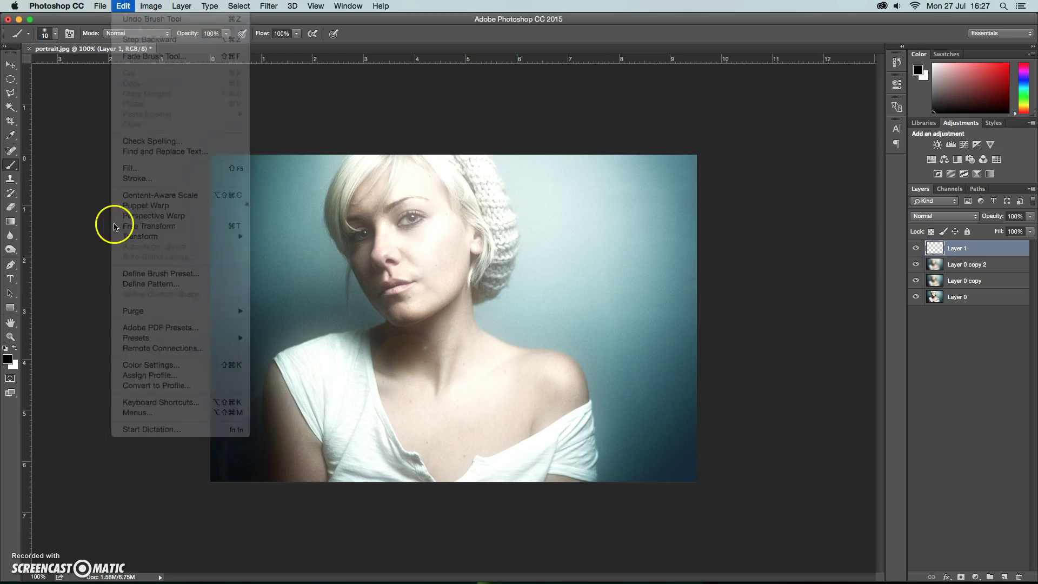
click(15, 348)
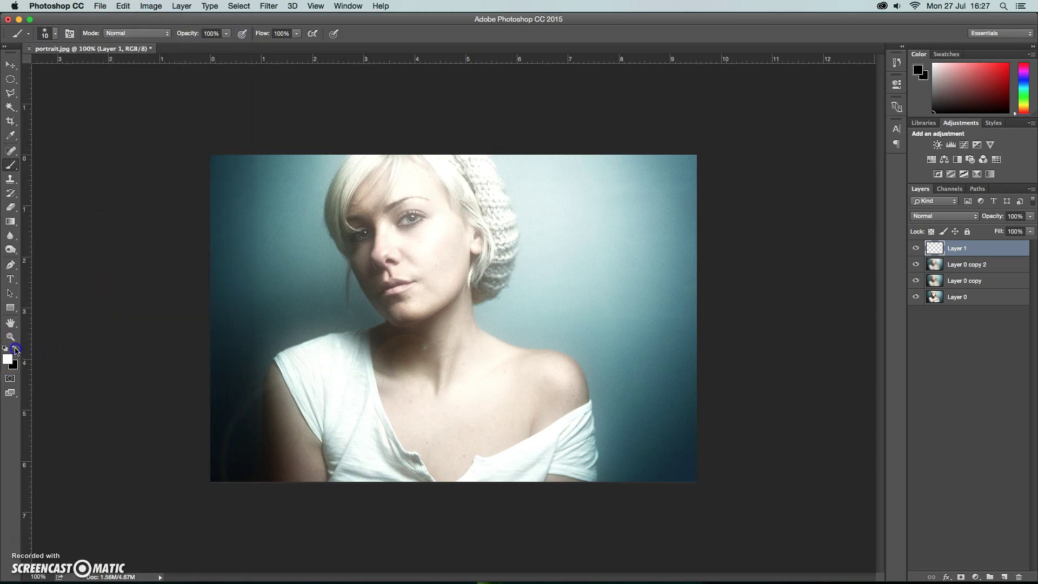
Paint soft white bokeh spots of 20 to 80 pixels on the left of the background.
click(243, 191)
key(bracketright)
key(bracketright)
key(bracketright)
key(bracketright)
key(bracketright)
key(bracketright)
key(bracketright)
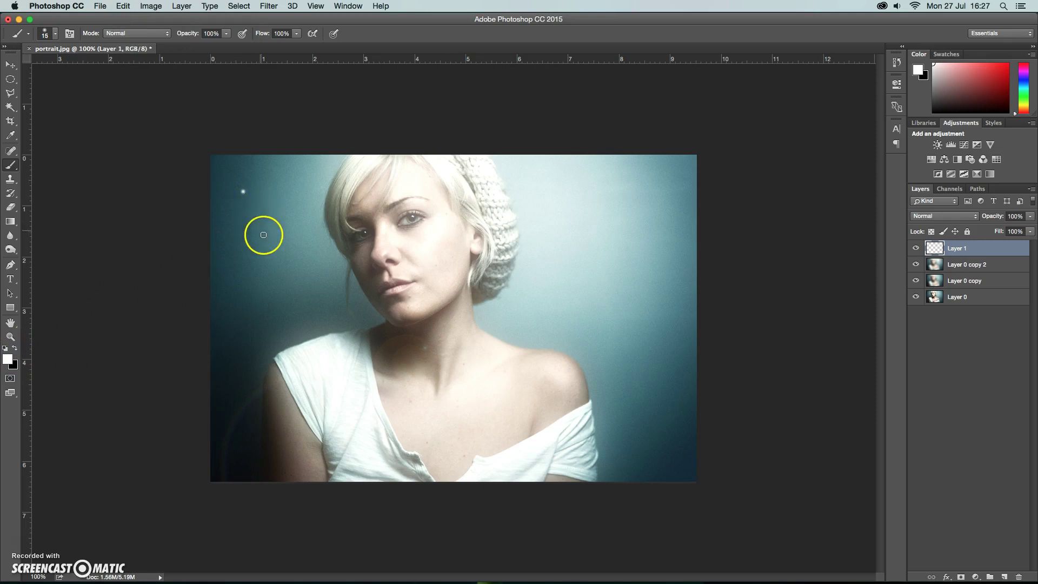
click(280, 227)
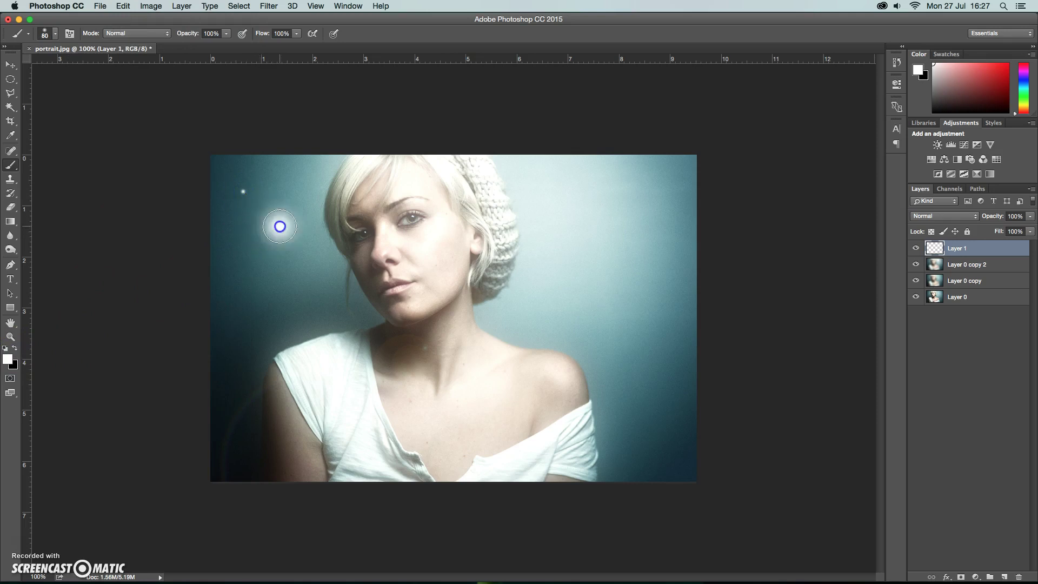
key(bracketleft)
key(bracketleft)
key(bracketleft)
key(bracketleft)
key(bracketleft)
key(bracketleft)
click(238, 288)
key(bracketright)
key(bracketright)
click(285, 299)
click(225, 364)
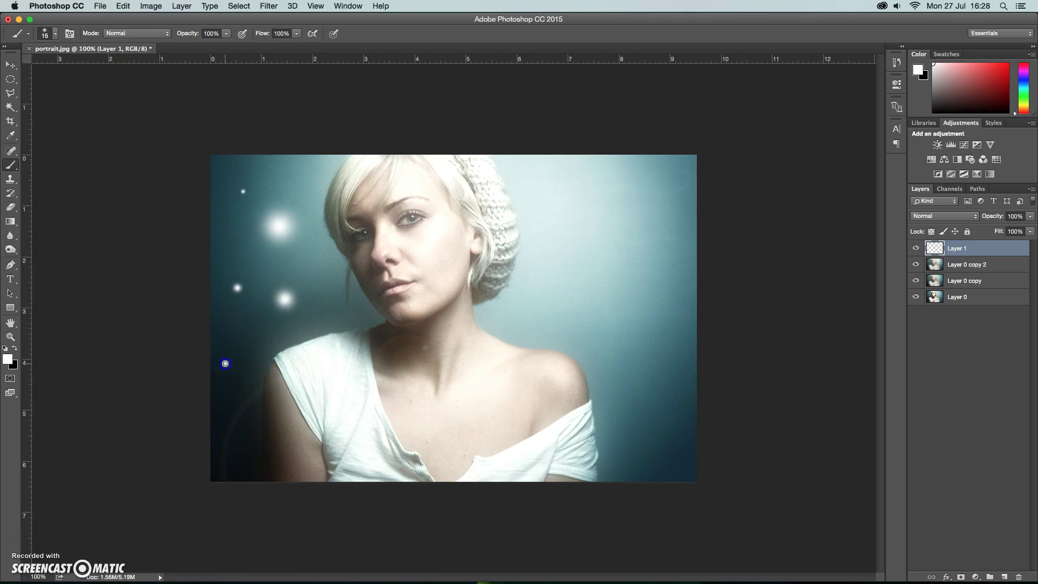
Paint more varied-size white glow spots on the right side, lower-right corner and beside her hair.
key(bracketright)
key(bracketright)
key(bracketright)
key(bracketright)
key(bracketright)
key(bracketright)
key(bracketright)
key(bracketright)
click(602, 174)
key(bracketright)
key(bracketright)
key(bracketright)
key(bracketright)
key(bracketright)
key(bracketright)
key(bracketright)
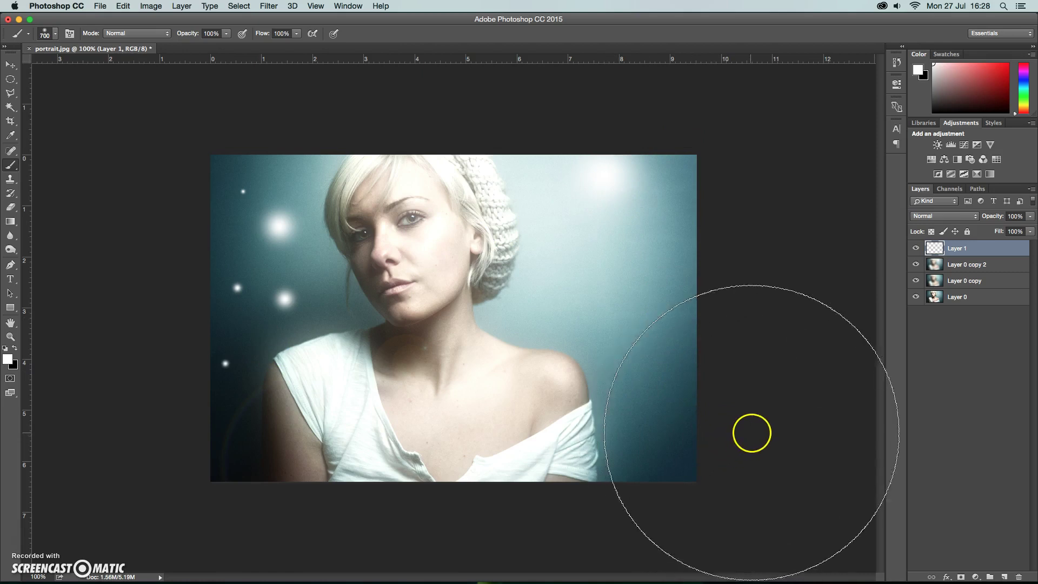
click(730, 429)
key(bracketleft)
key(bracketleft)
key(bracketleft)
key(bracketleft)
key(bracketleft)
key(bracketleft)
key(bracketleft)
key(bracketleft)
key(bracketleft)
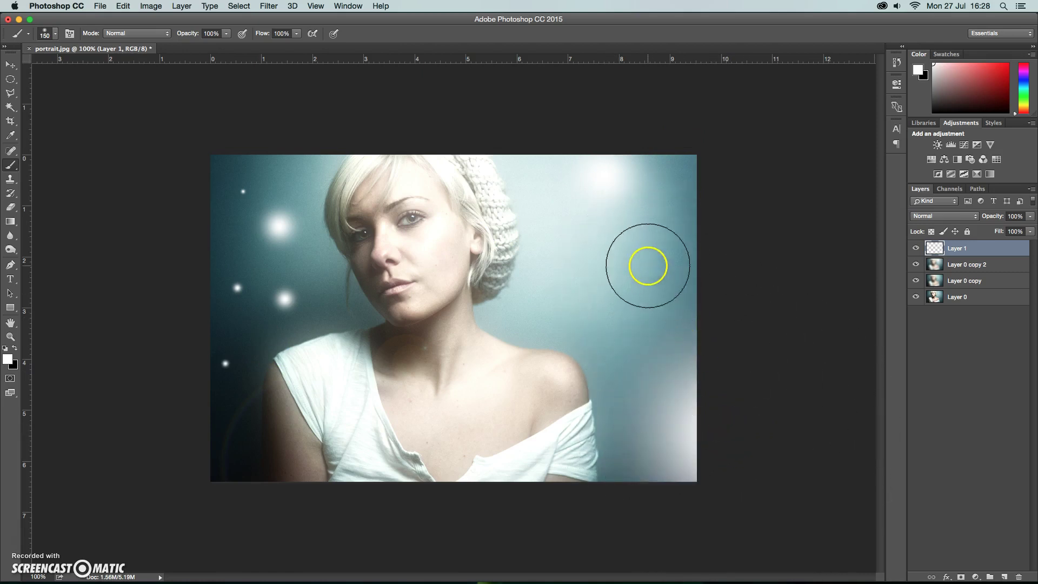
click(661, 256)
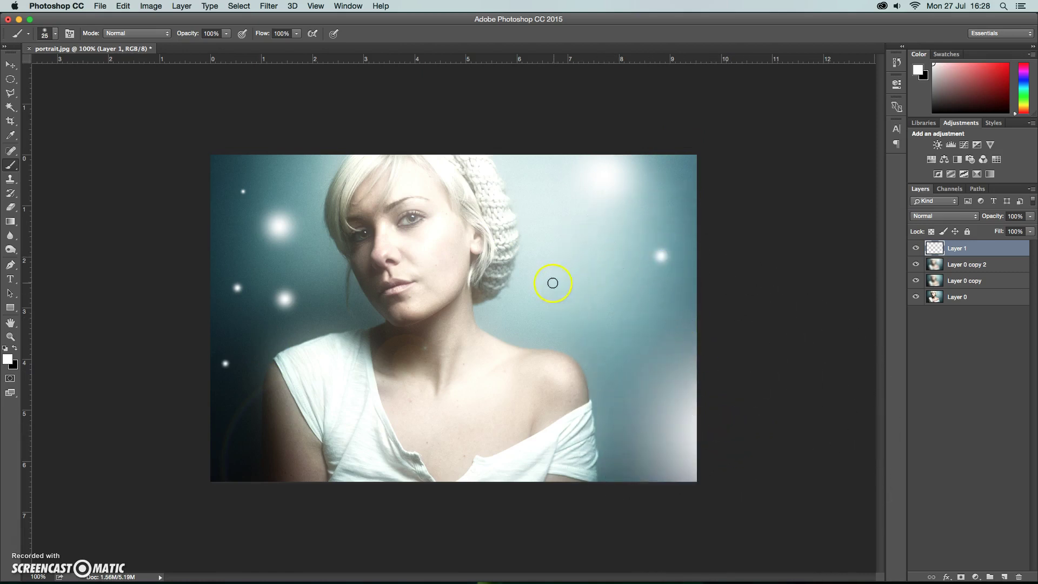
key(bracketright)
click(616, 329)
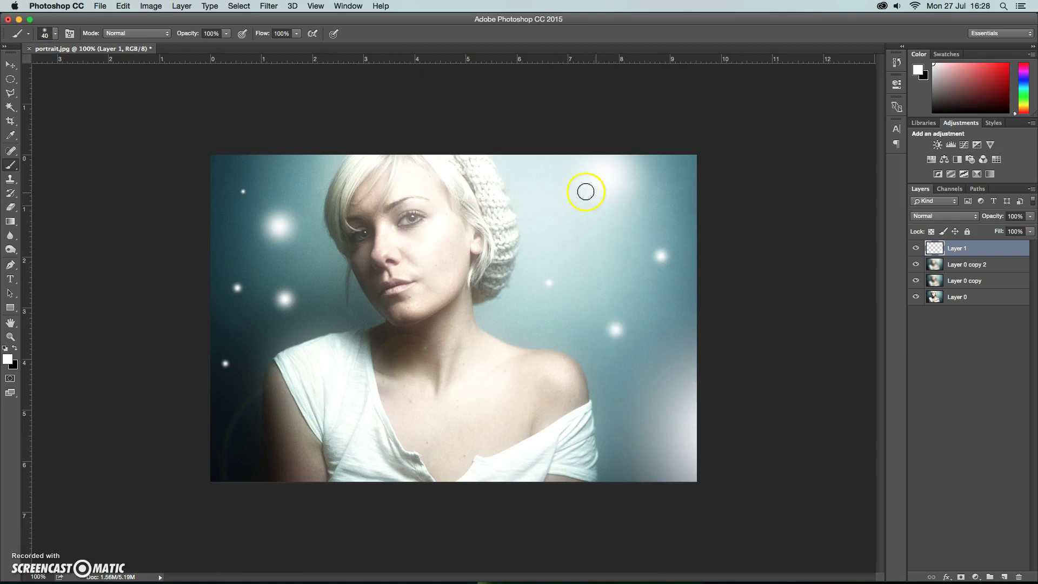
click(590, 237)
key(bracketright)
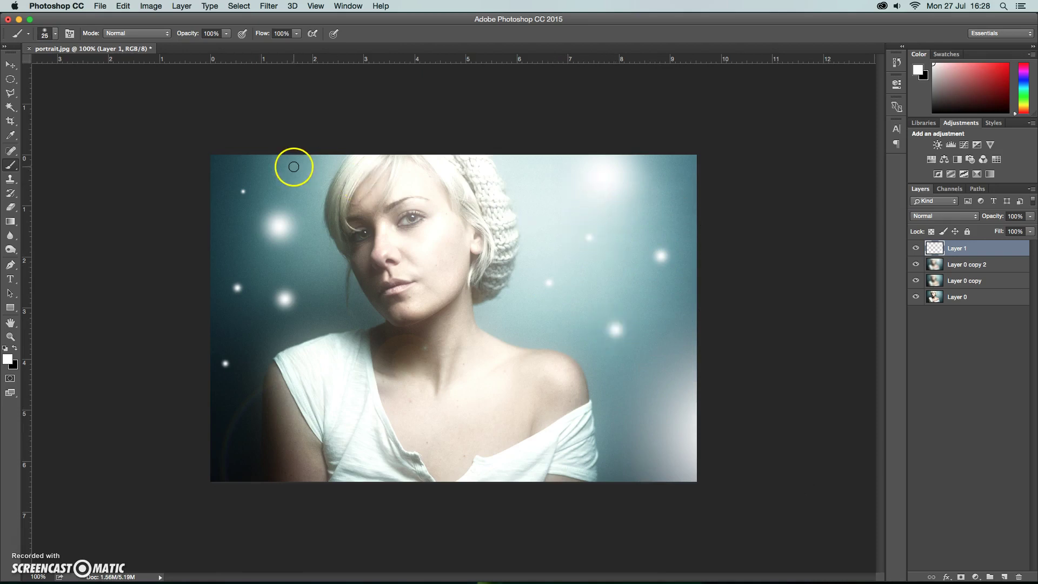
click(294, 167)
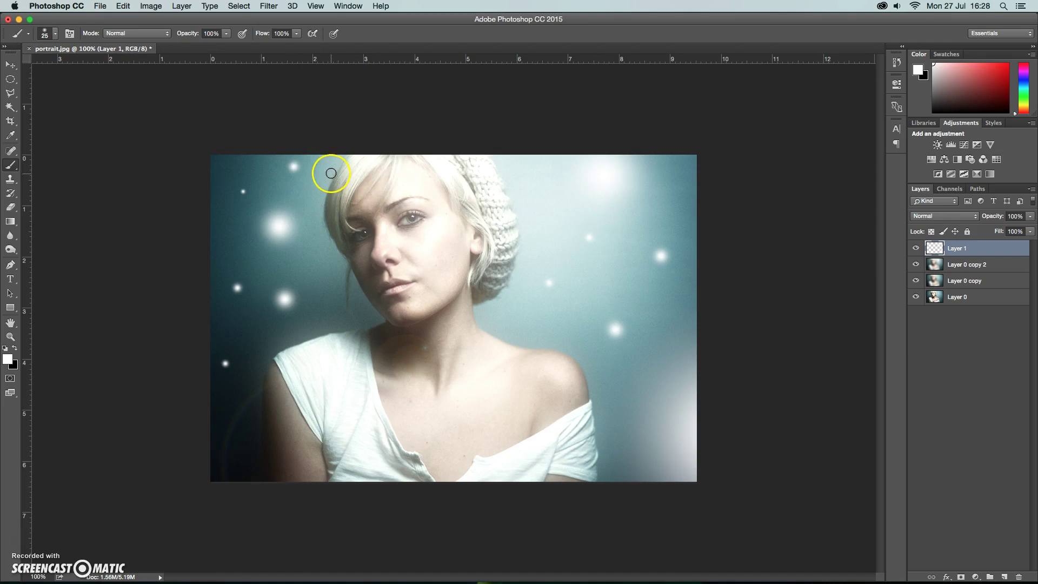
Swirl Layer 1's white spots with a Spin Radial Blur at amount 17.
click(269, 6)
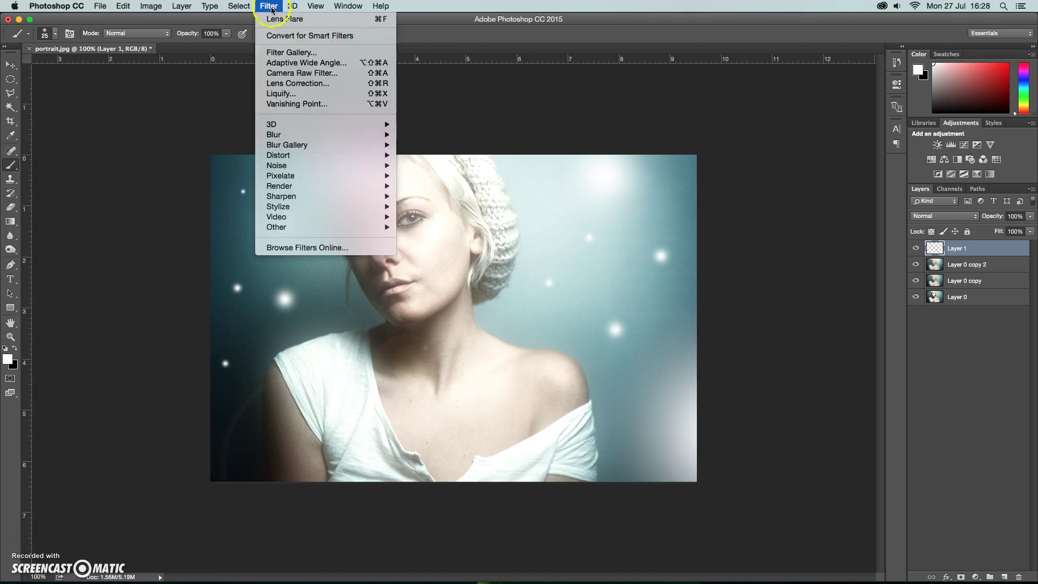
mouse_move(368, 136)
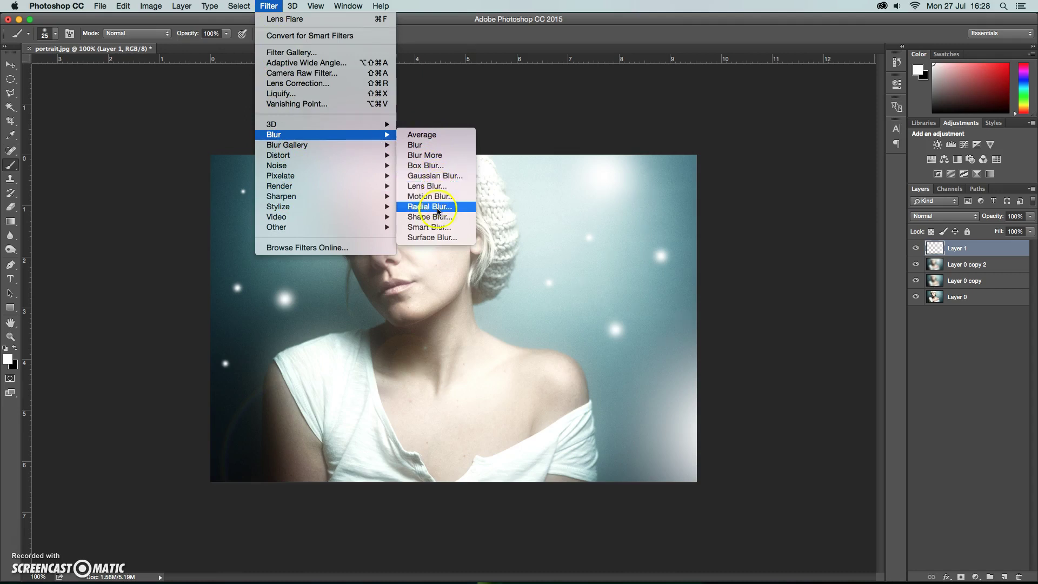
click(503, 242)
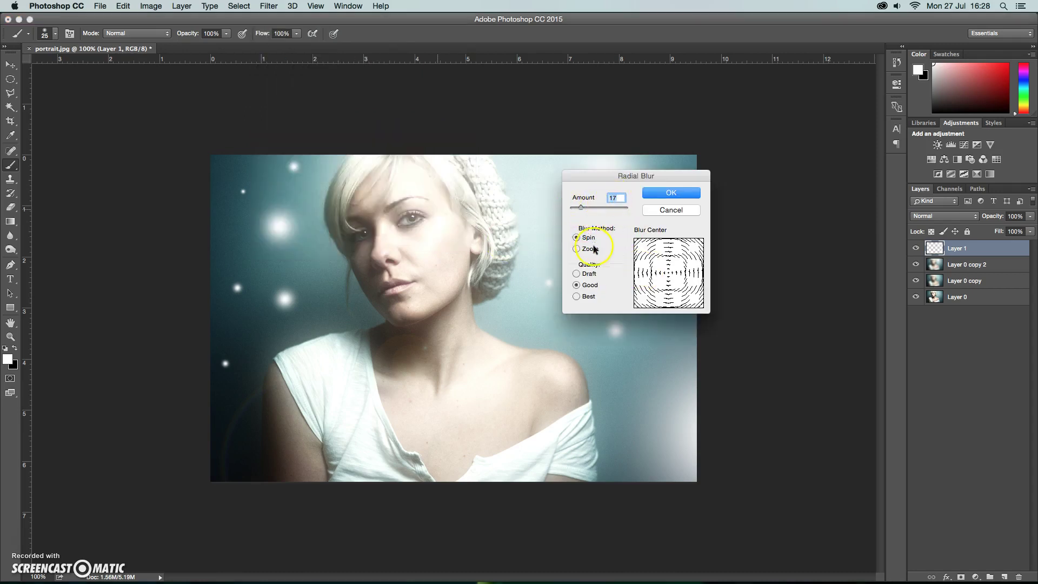
click(669, 194)
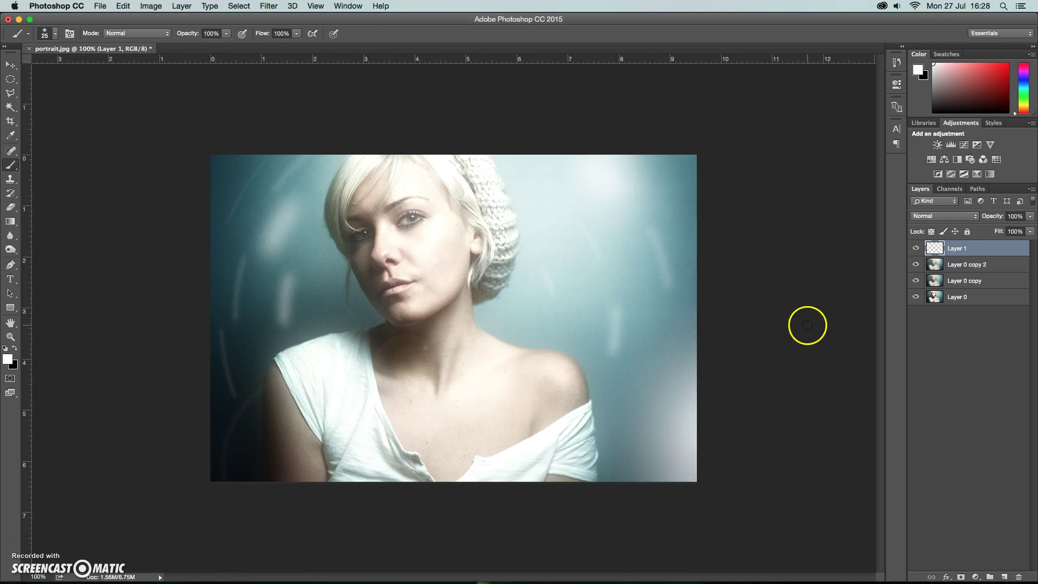
Add an empty Layer 2 and load the black-to-white gradient into the Gradient Editor.
click(1005, 577)
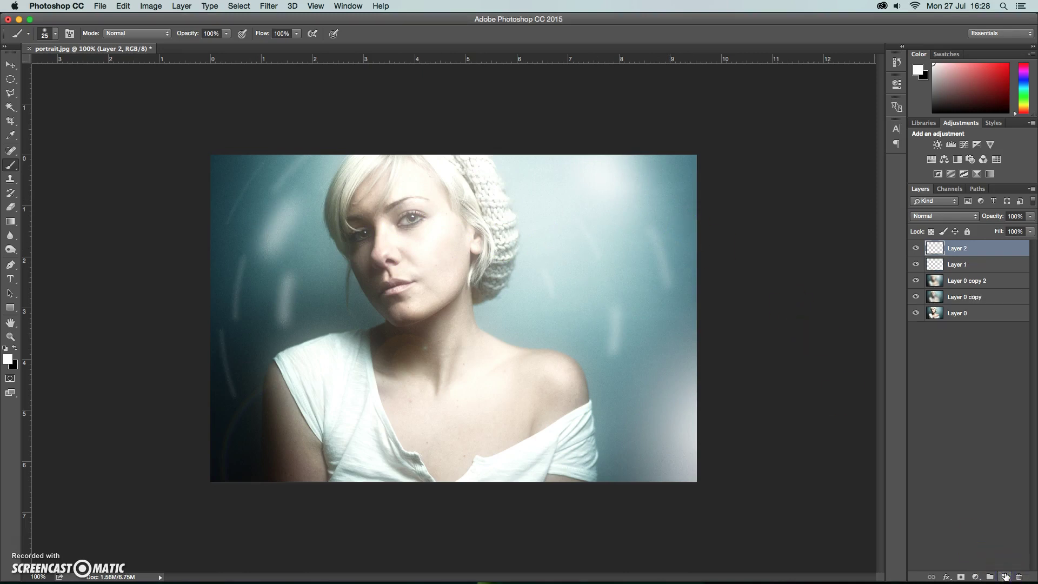
click(11, 221)
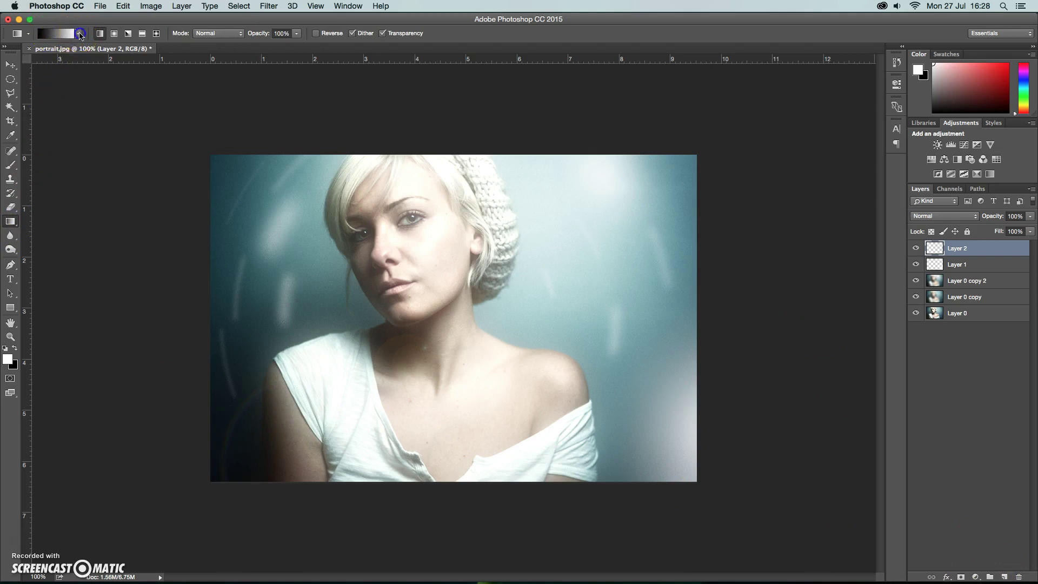
click(78, 33)
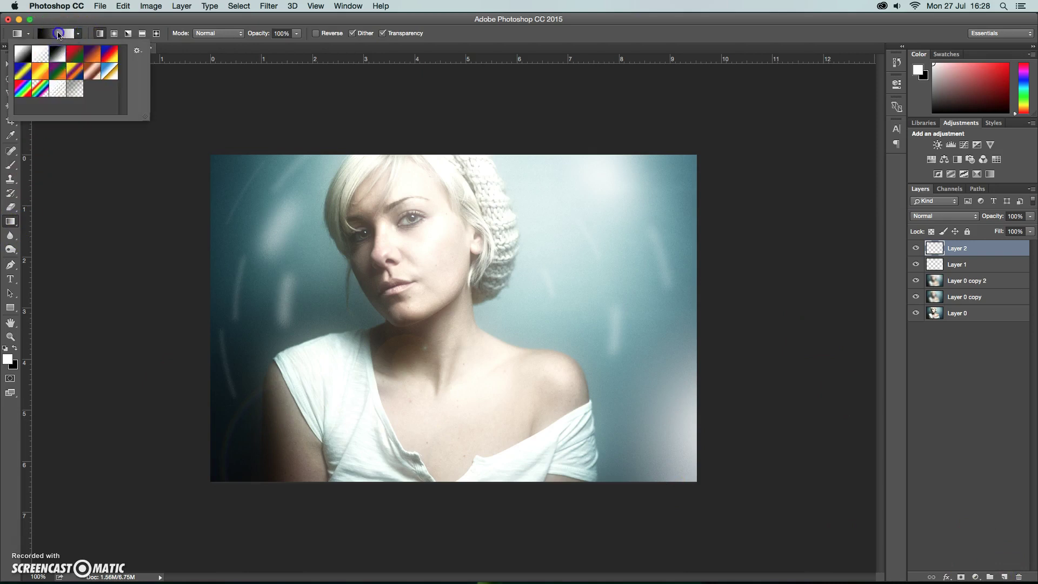
click(59, 34)
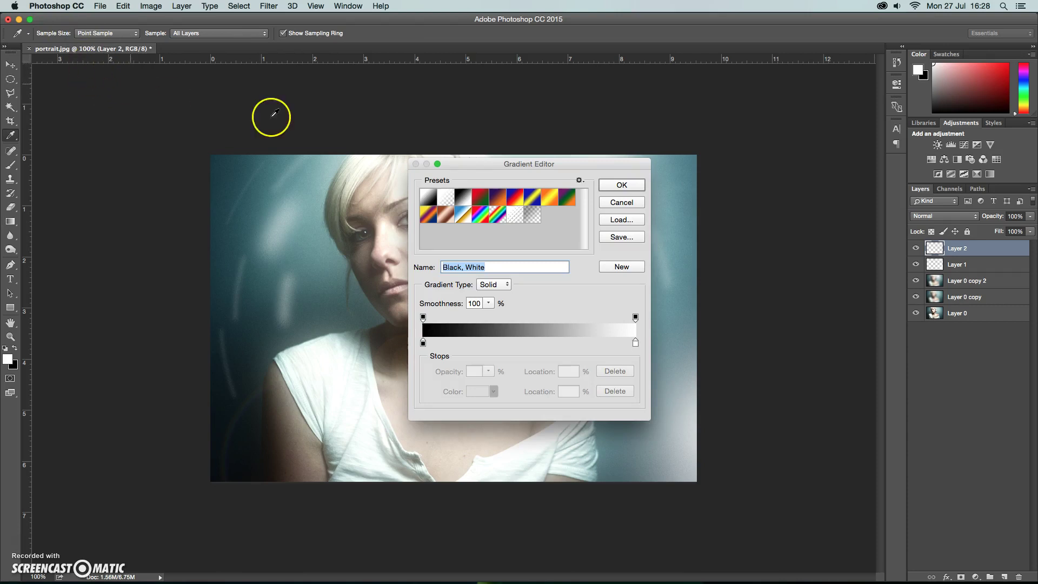
Change the gradient's black stop to deep blue #0748bf, keeping the white end.
click(423, 344)
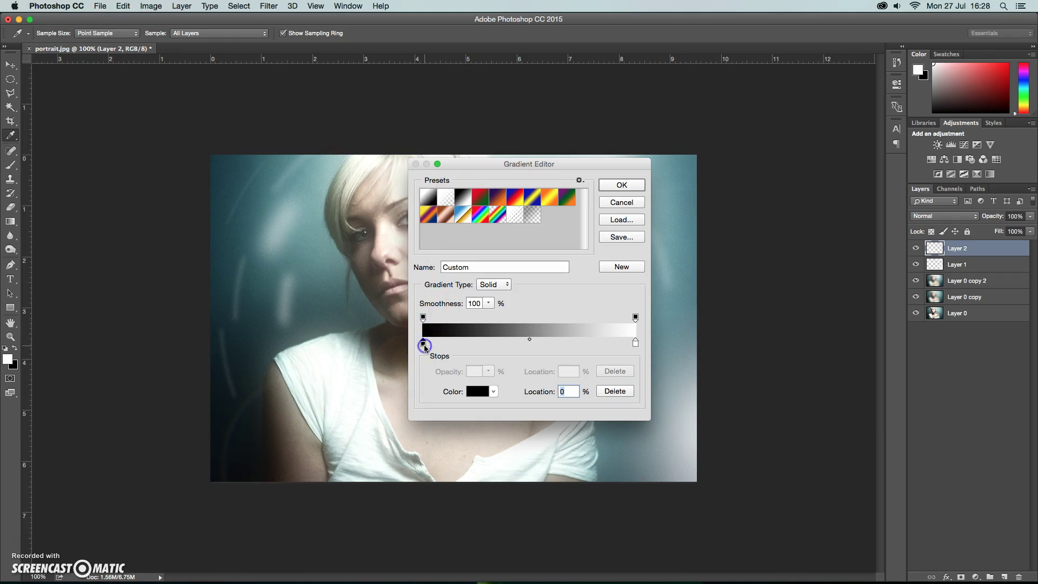
double_click(423, 344)
click(530, 252)
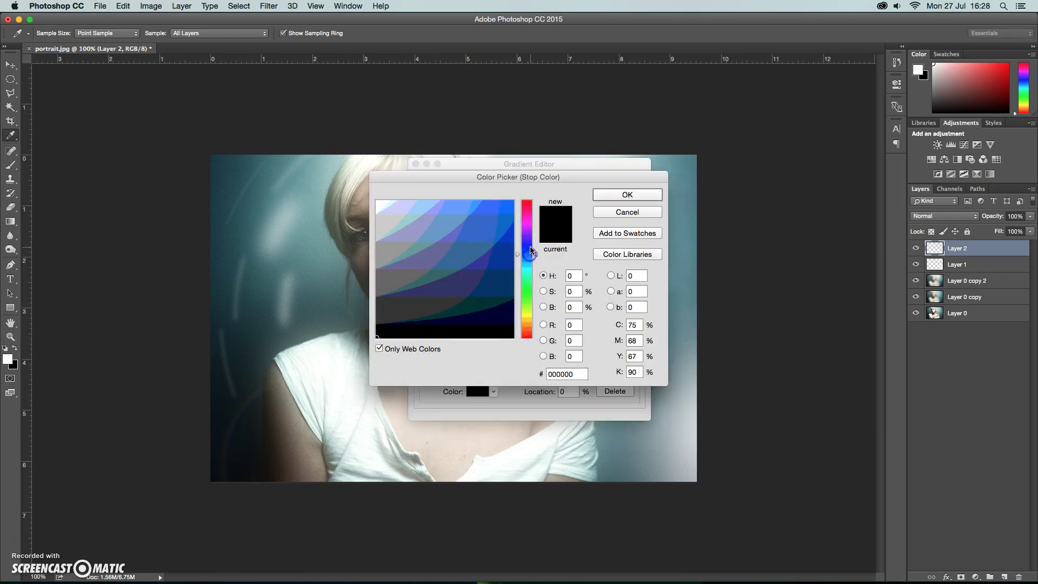
click(380, 349)
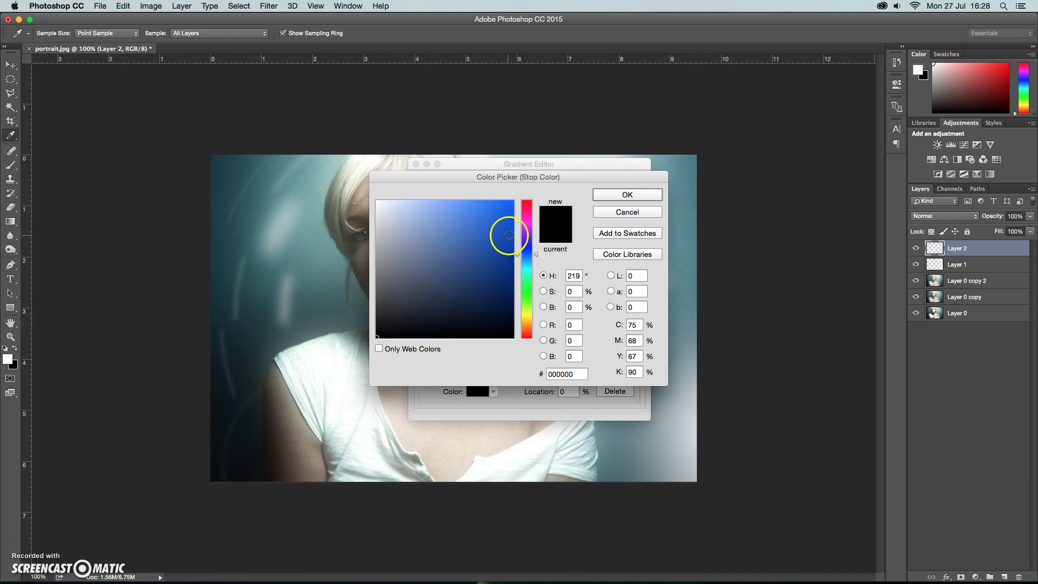
click(509, 235)
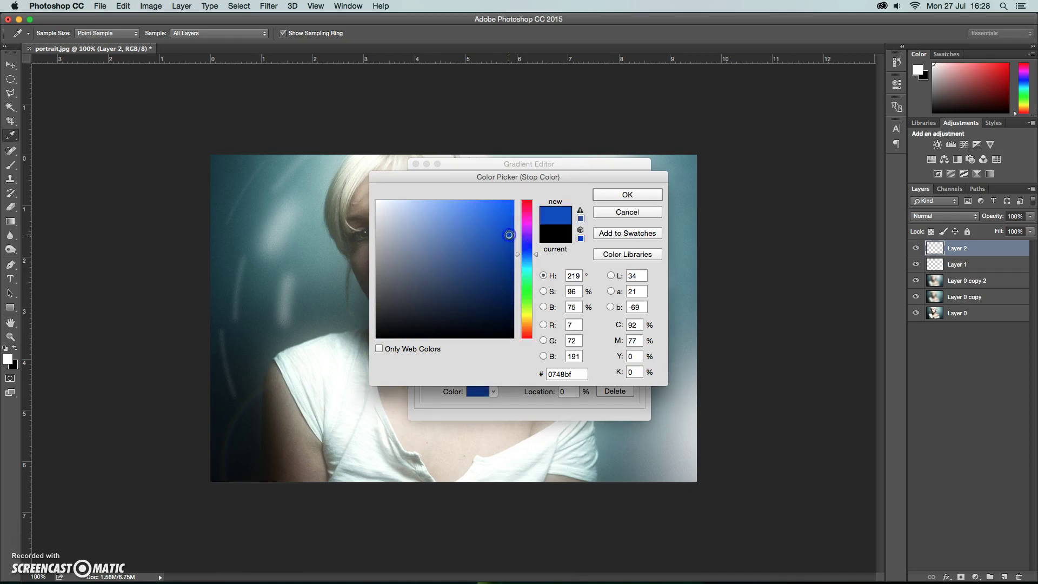
click(617, 196)
click(613, 186)
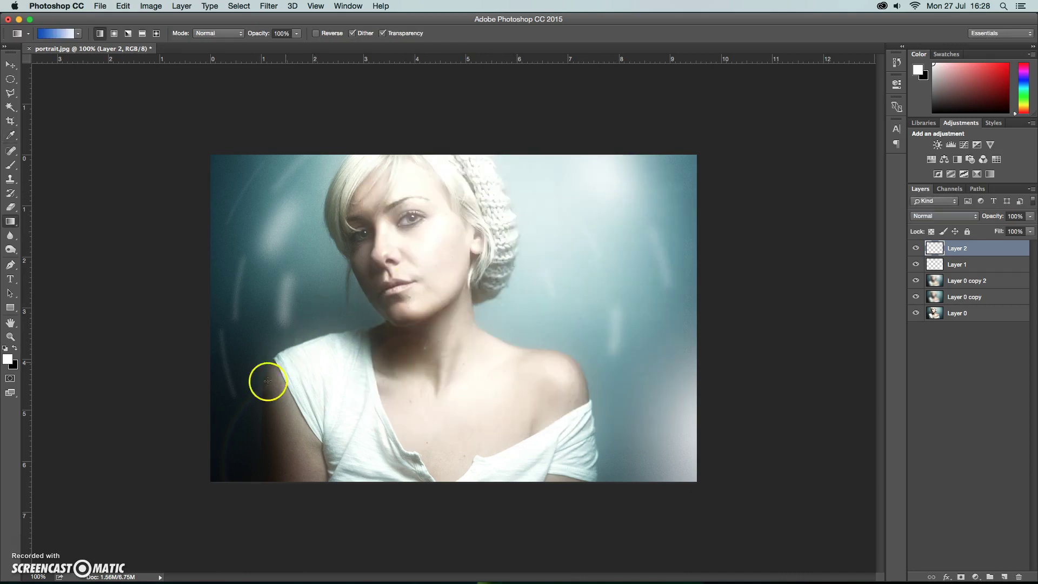
Fill Layer 2 with a diagonal blue-to-white gradient from lower left to upper right, redrawing it twice.
drag(209, 465, 618, 209)
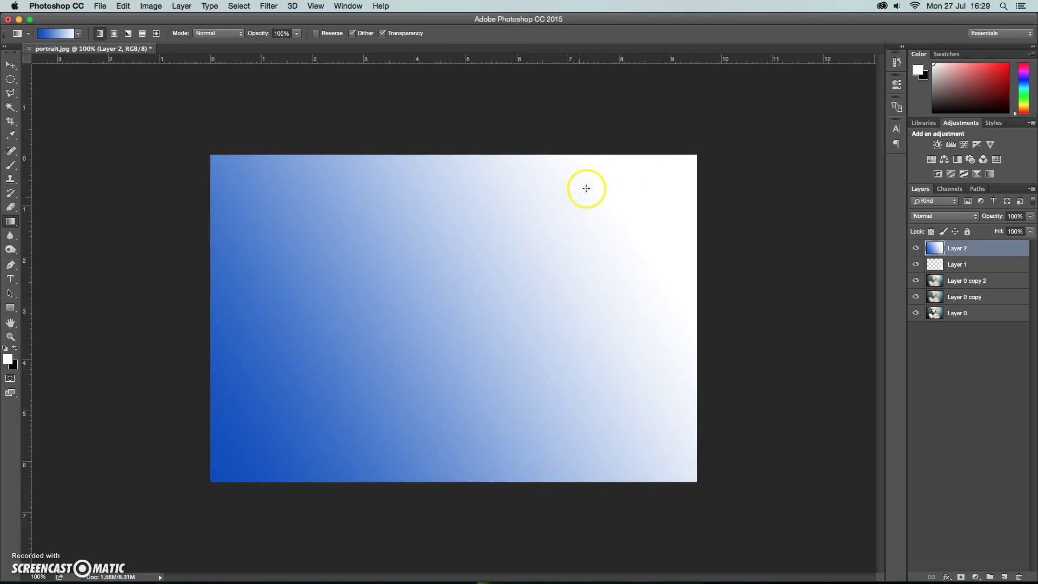
drag(296, 431, 554, 257)
drag(414, 344, 639, 187)
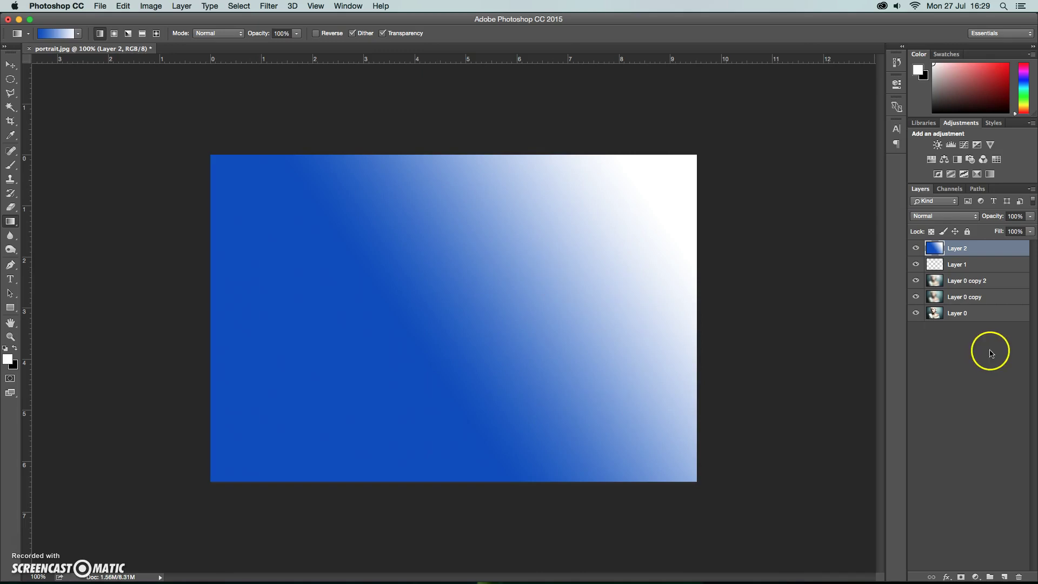
Set Layer 2 to Screen blending at about 50% opacity.
click(966, 217)
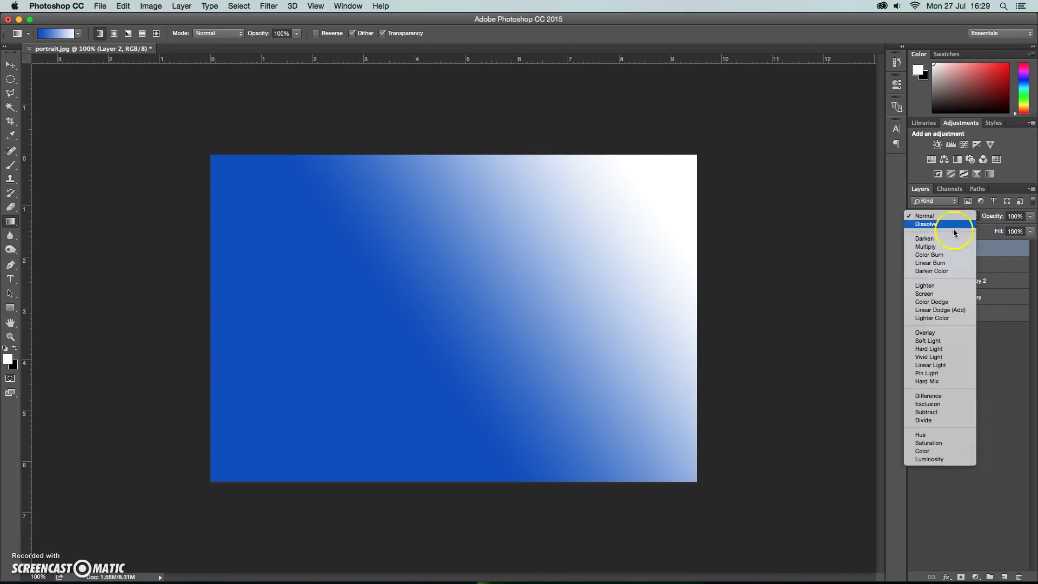
click(949, 293)
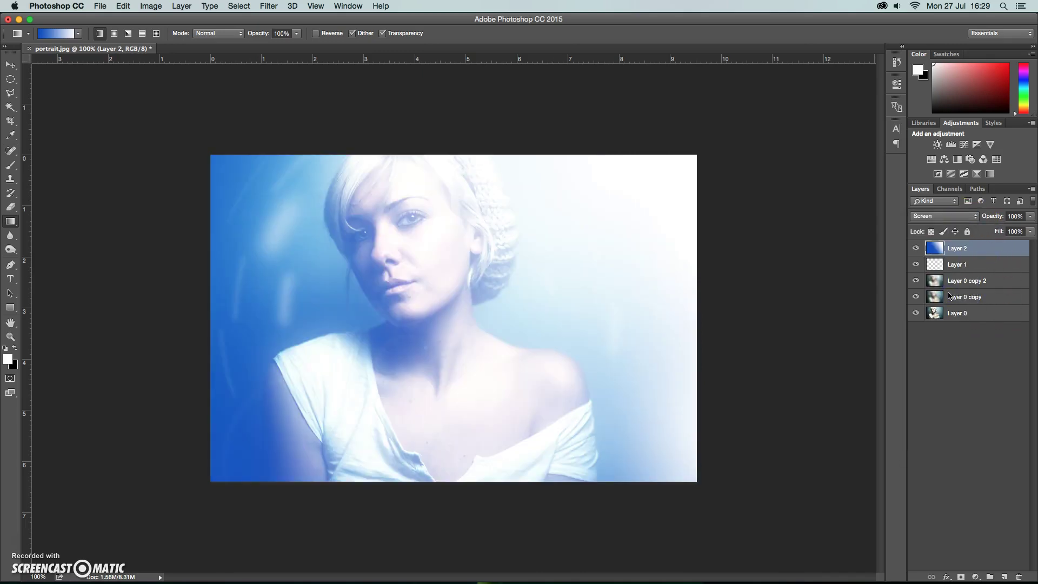
click(1030, 216)
drag(1014, 228, 1005, 227)
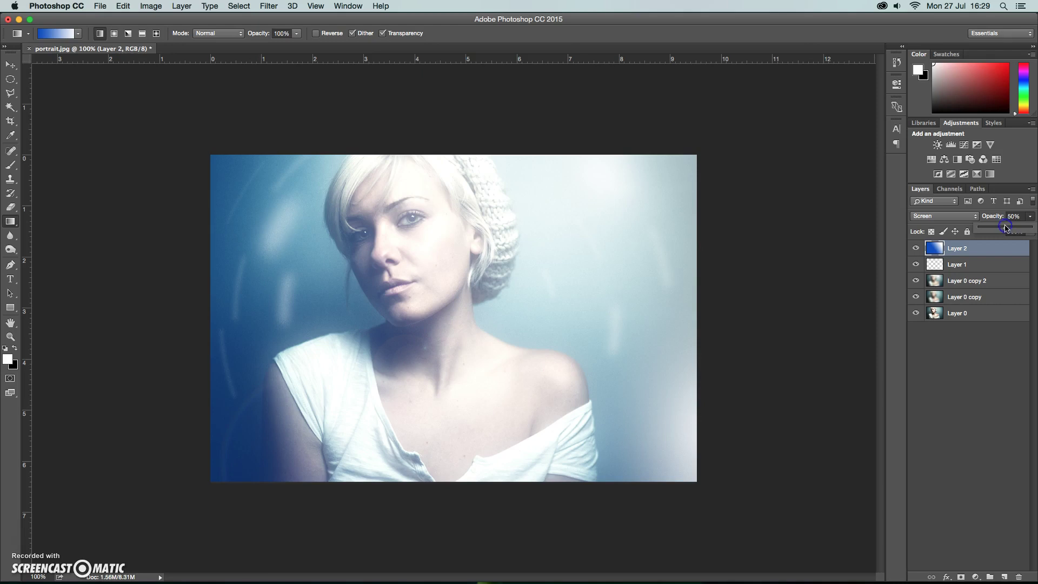
click(933, 339)
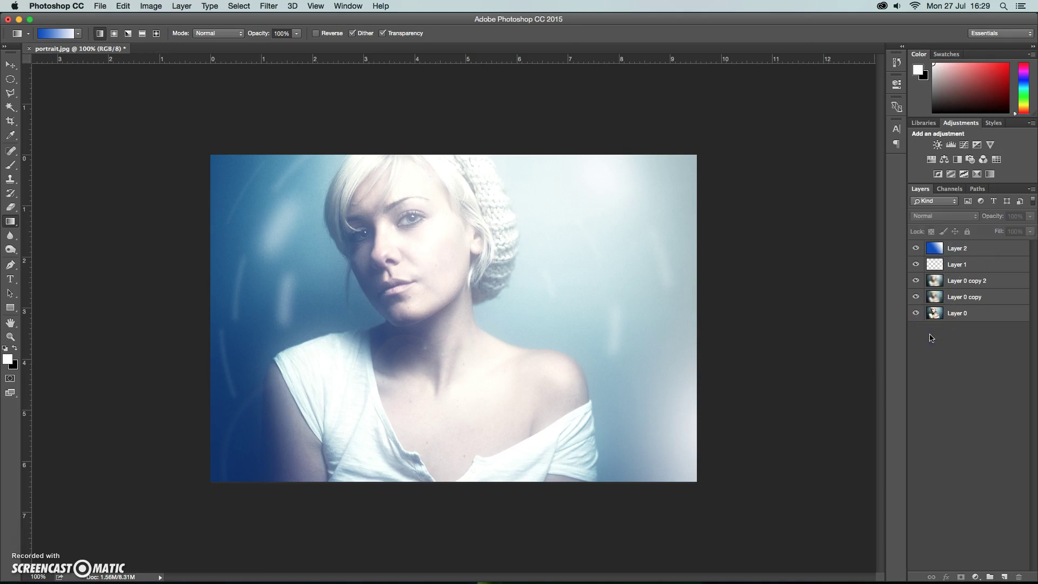
Solo Layer 0 to compare the original photo, then restore all effect layers.
alt+click(915, 314)
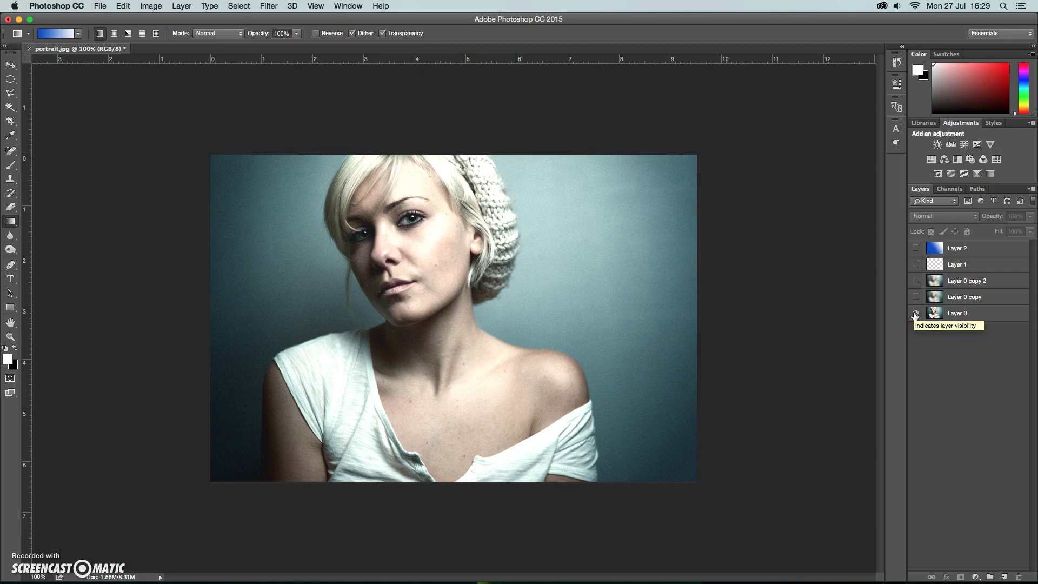
alt+click(915, 313)
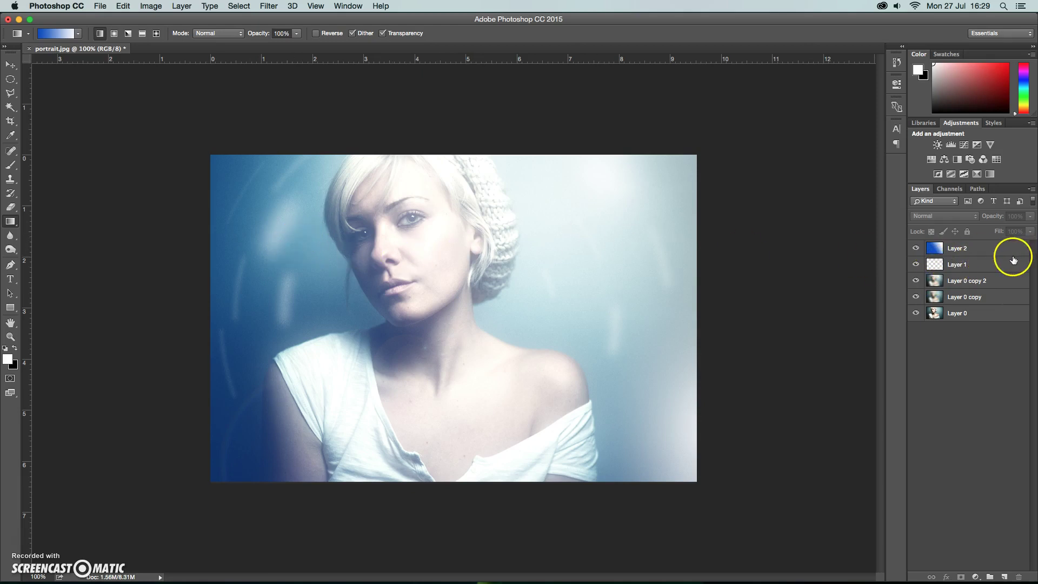
Add a Levels adjustment layer with the black input raised to 31.
click(952, 145)
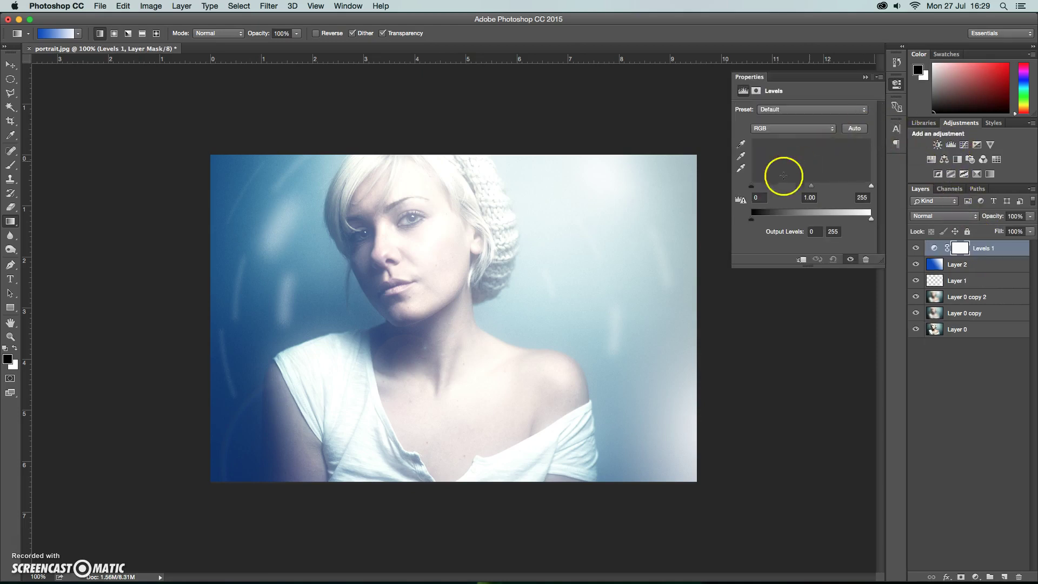
drag(749, 190, 765, 189)
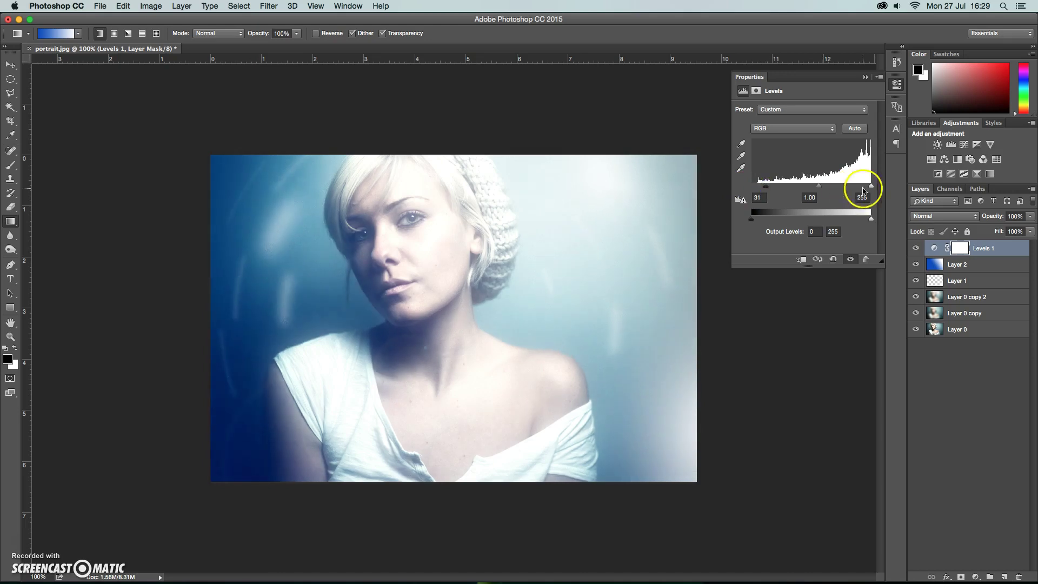
click(865, 78)
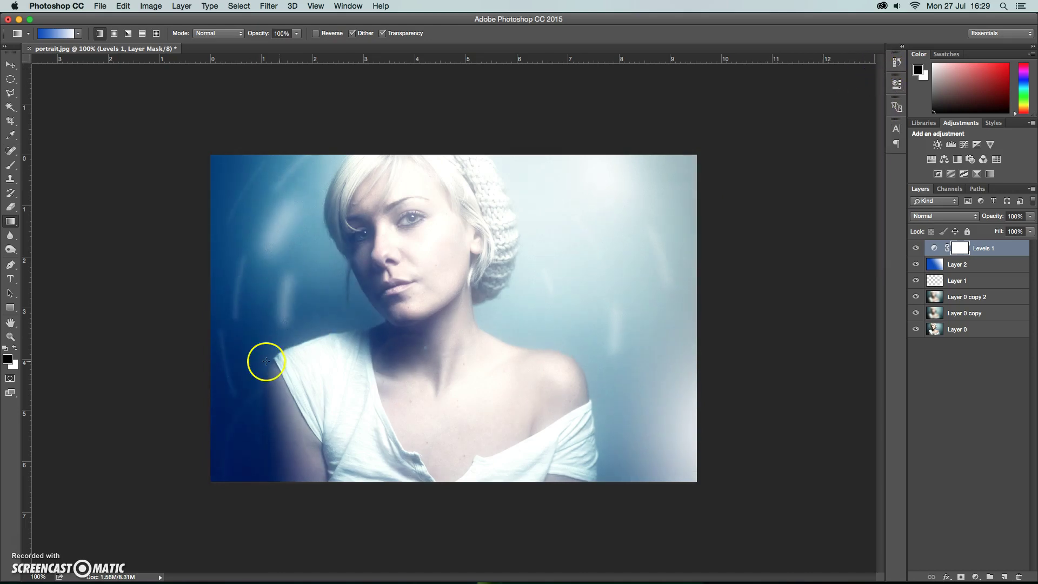